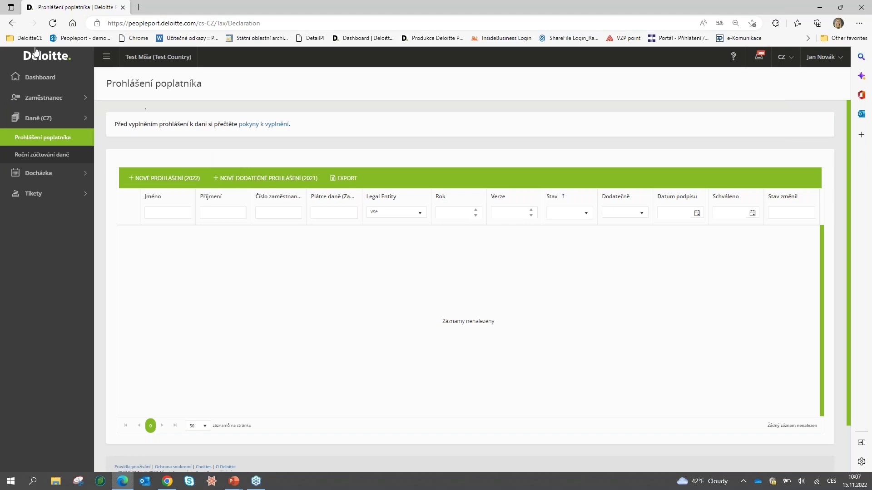
# Open the dashboard and look through the Docházka and Daně (CZ) sections of the portal navigation
pyautogui.click(59, 60)
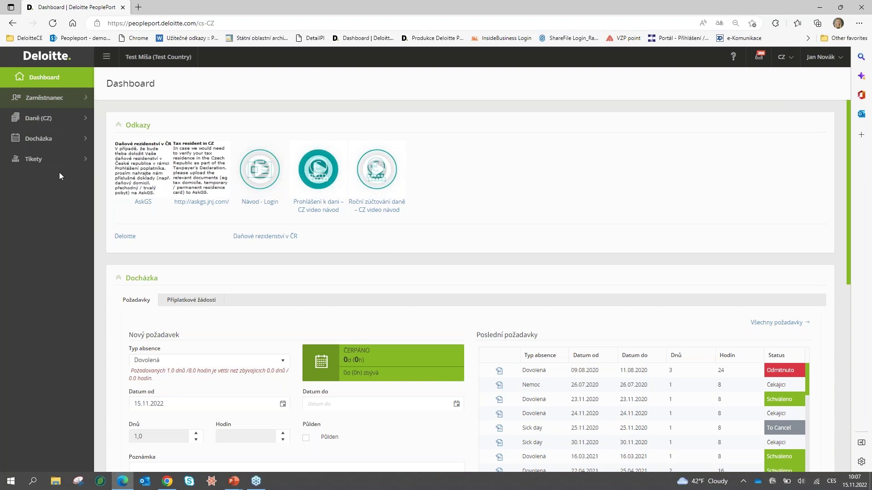
pyautogui.click(42, 137)
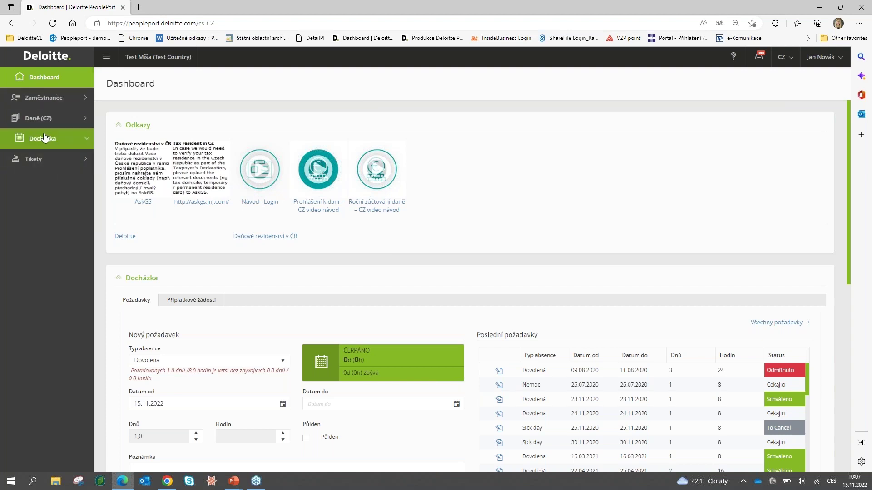
pyautogui.click(48, 119)
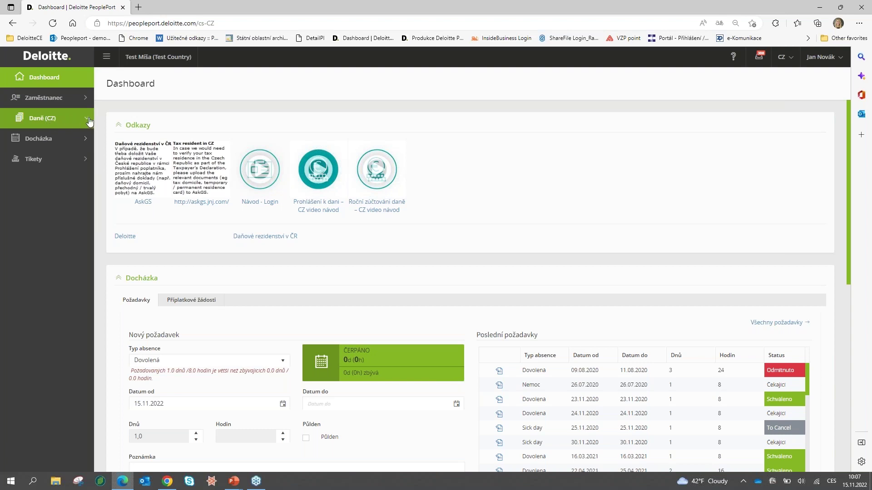
pyautogui.click(63, 158)
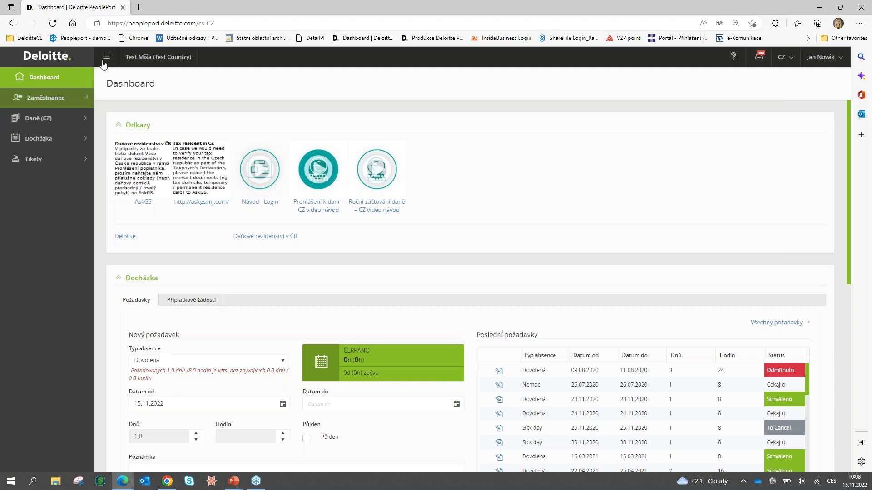
# Open Prohlášení poplatníka under Daně (CZ) and start a new taxpayer declaration for 2022
pyautogui.click(40, 120)
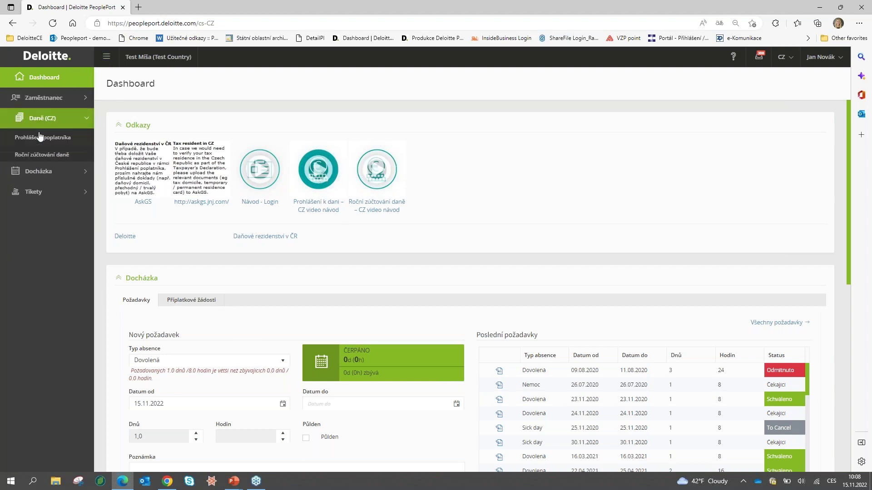
pyautogui.click(40, 141)
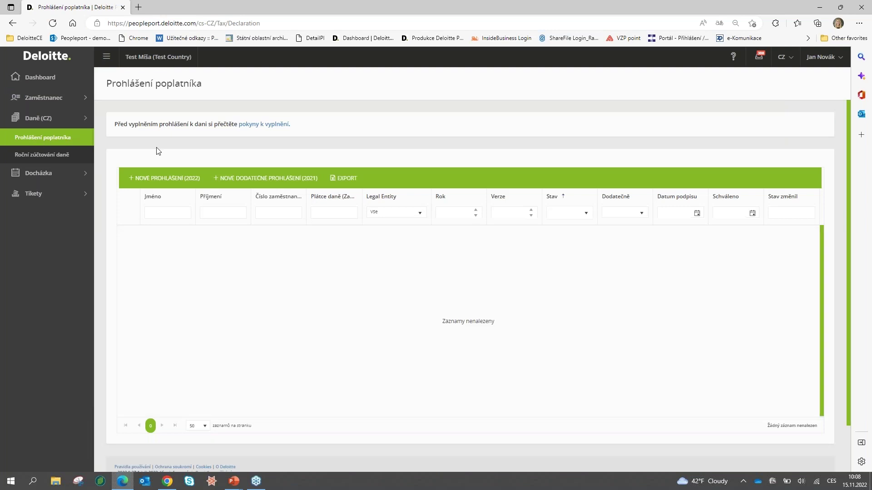
pyautogui.click(161, 178)
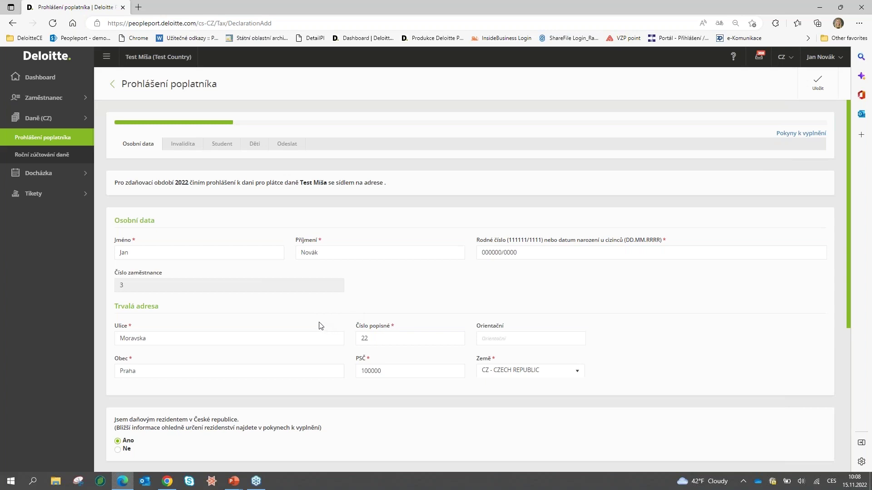
# Look over the personal data form, read the Pokyny k vyplnění guidelines, and return to the declaration
pyautogui.scroll(-1, 338, 321)
pyautogui.scroll(-1, 337, 318)
pyautogui.scroll(1, 334, 317)
pyautogui.scroll(1, 333, 316)
pyautogui.click(795, 134)
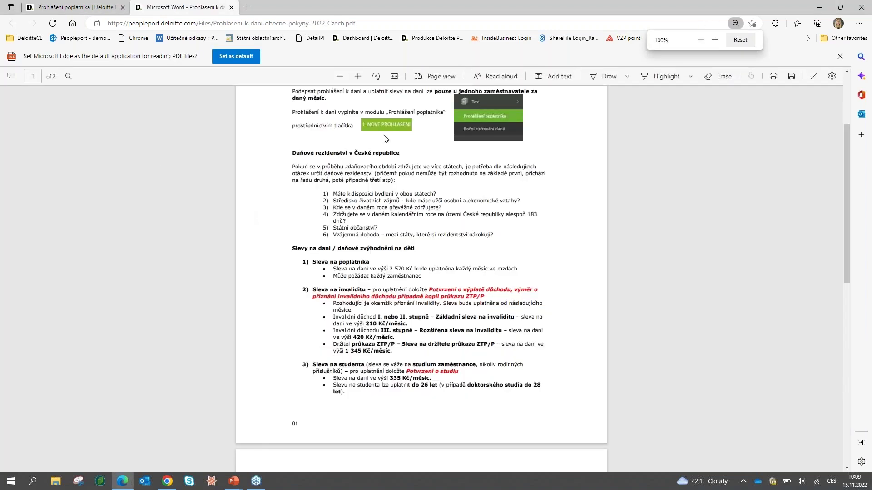
pyautogui.scroll(3, 363, 257)
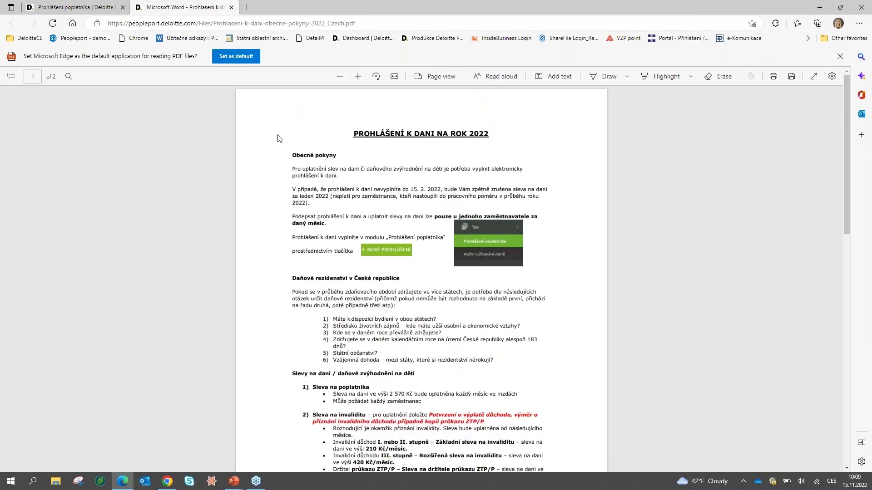
pyautogui.click(79, 9)
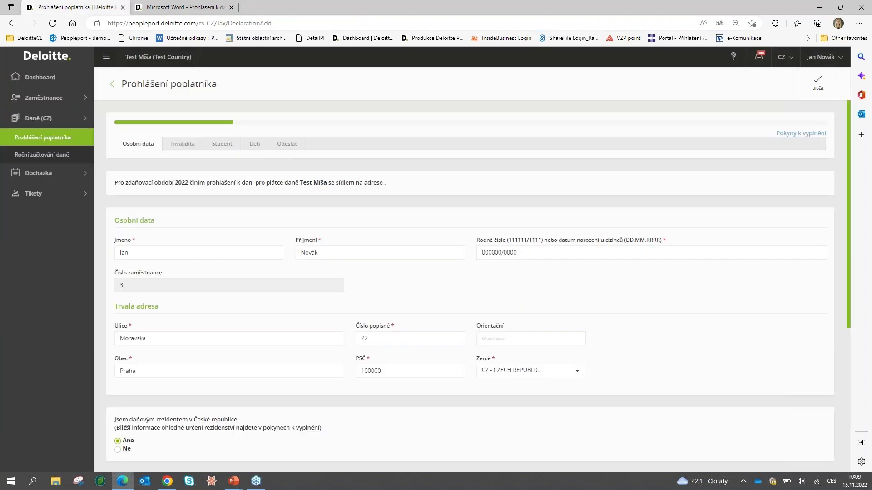
pyautogui.click(819, 134)
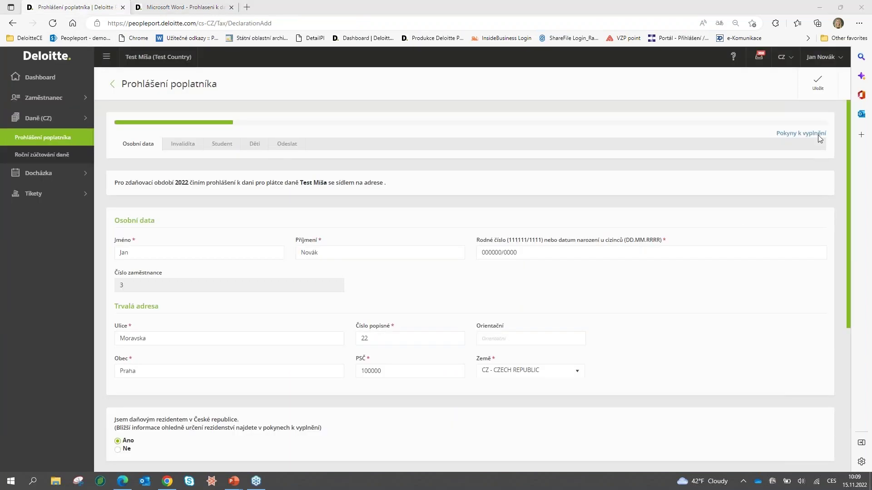
# Set the Czech tax residency answer to Ne, review the non-resident fields, and restore the answer to Ano
pyautogui.scroll(-4, 325, 436)
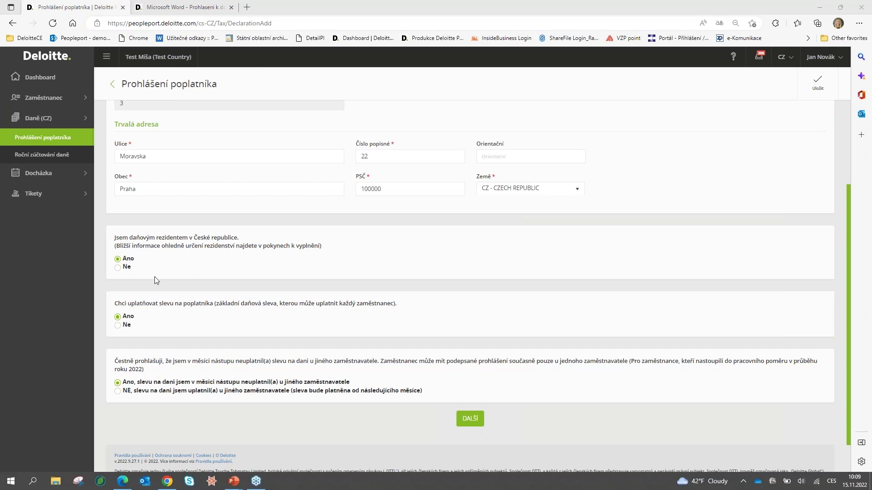
pyautogui.click(126, 269)
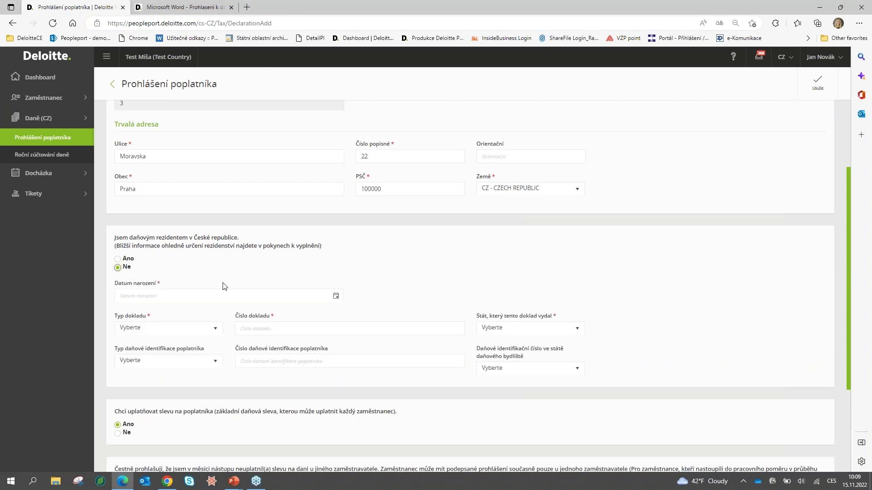
pyautogui.scroll(4, 155, 268)
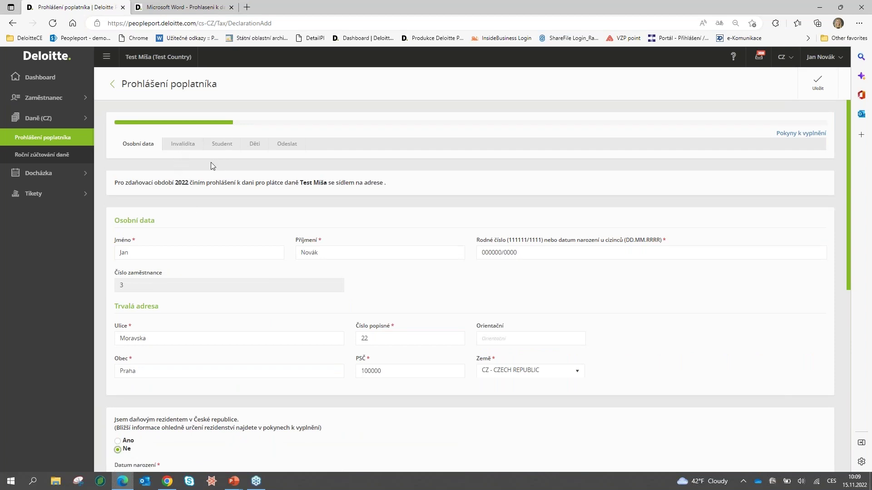
pyautogui.scroll(-1, 236, 214)
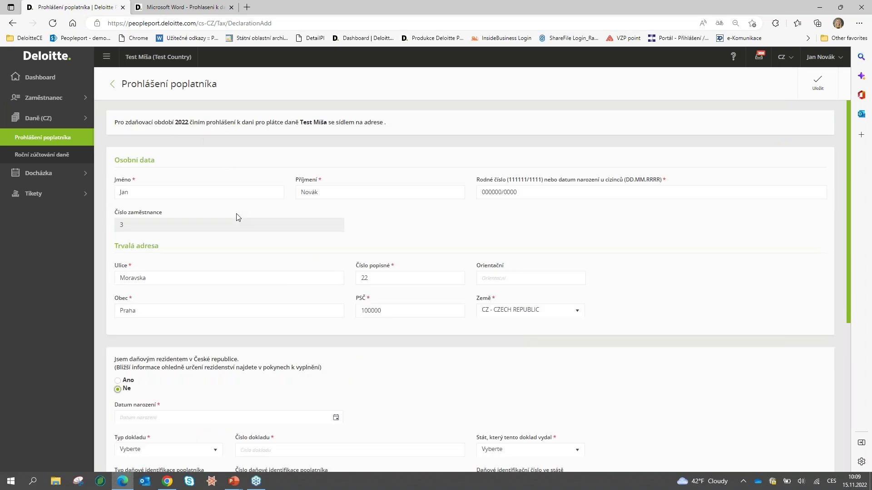
pyautogui.scroll(-4, 236, 217)
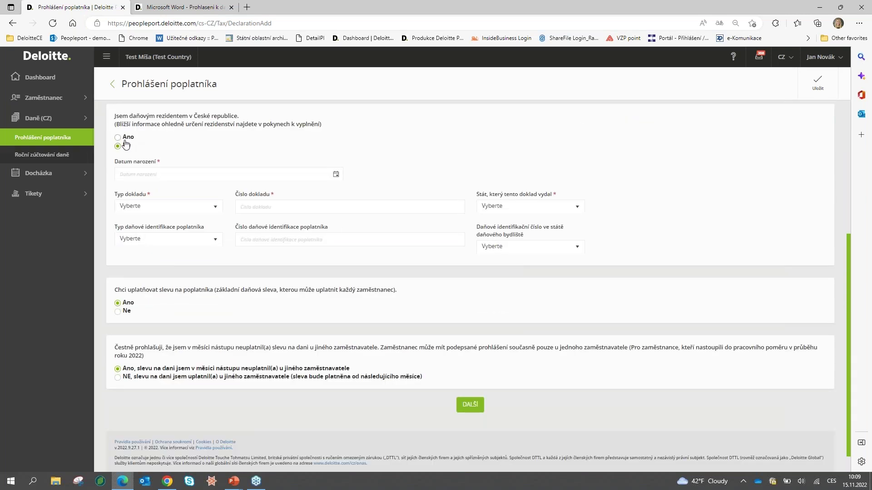
pyautogui.click(127, 138)
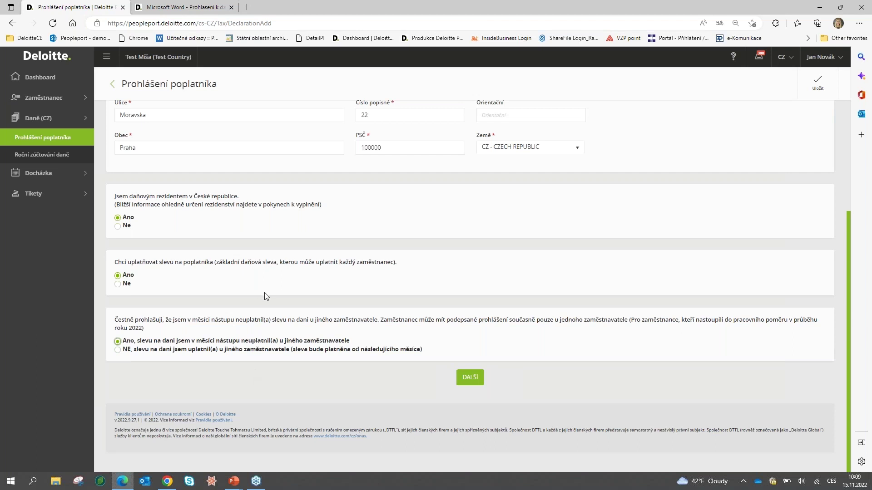
# Proceed past the personal data and disability sections, leaving the disability discount at Ne
pyautogui.click(470, 378)
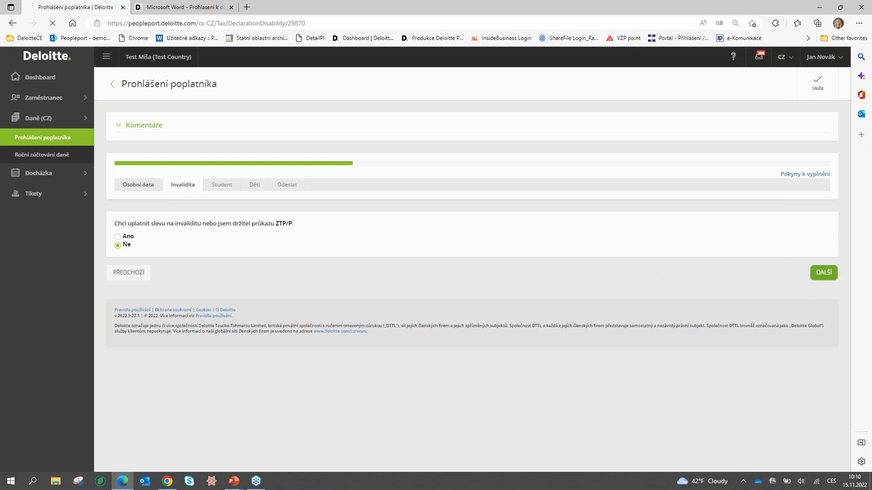
pyautogui.click(834, 275)
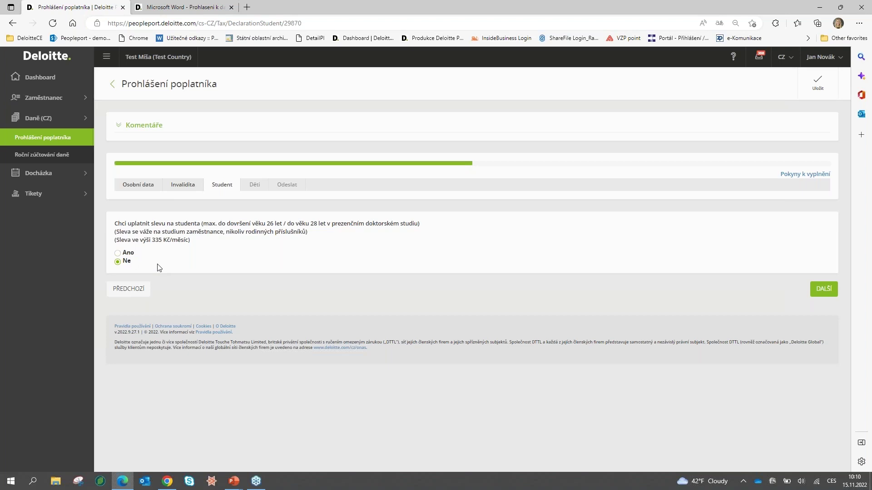
# Answer Ano to the student discount, check the study confirmation requirement, and continue to the children section
pyautogui.click(128, 254)
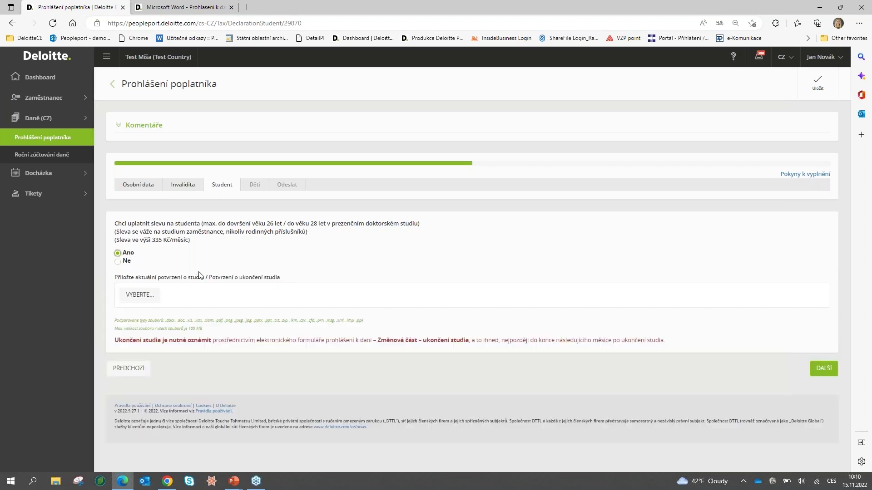
pyautogui.moveTo(114, 278); pyautogui.dragTo(287, 280)
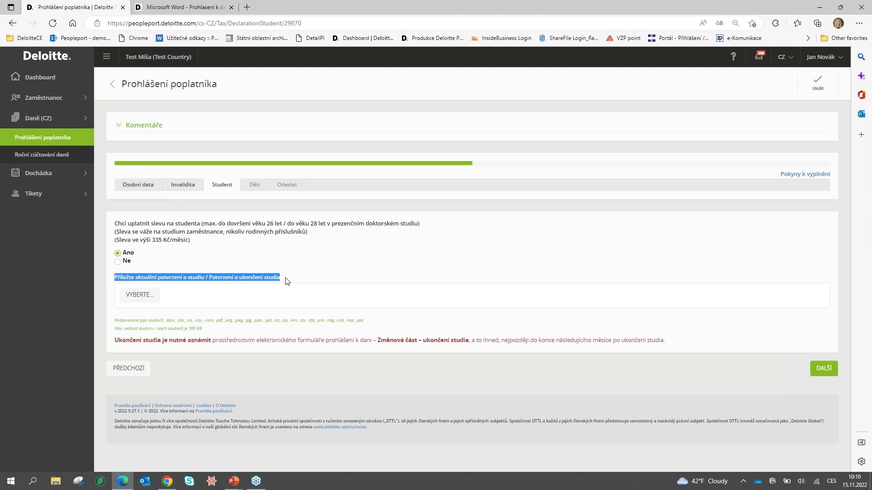
pyautogui.click(298, 259)
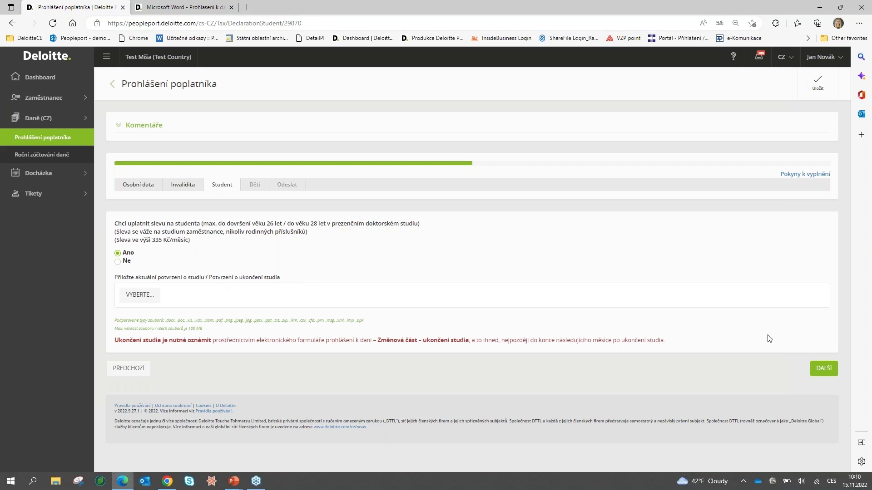
pyautogui.click(818, 367)
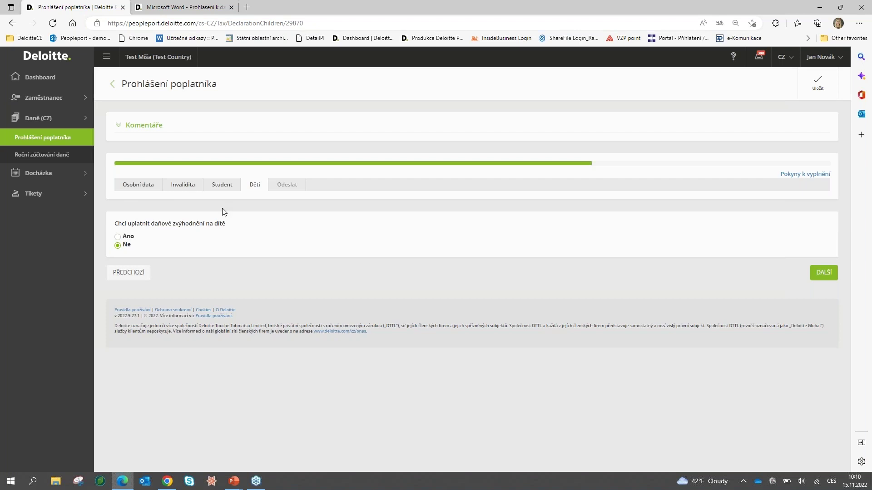
# Answer Ano to claiming the child tax benefit and look through the child information form and its instructions
pyautogui.click(129, 237)
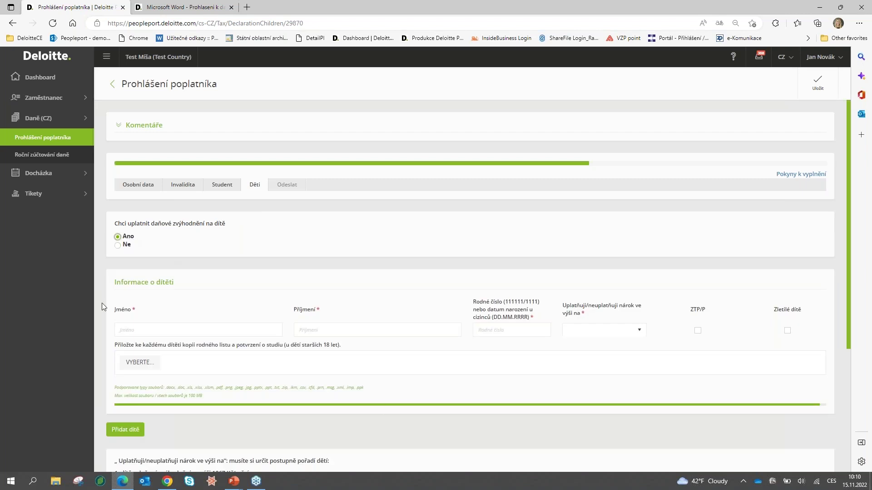
pyautogui.scroll(-1, 454, 304)
pyautogui.scroll(-1, 484, 340)
pyautogui.scroll(2, 477, 371)
pyautogui.scroll(-3, 142, 308)
pyautogui.scroll(2, 362, 245)
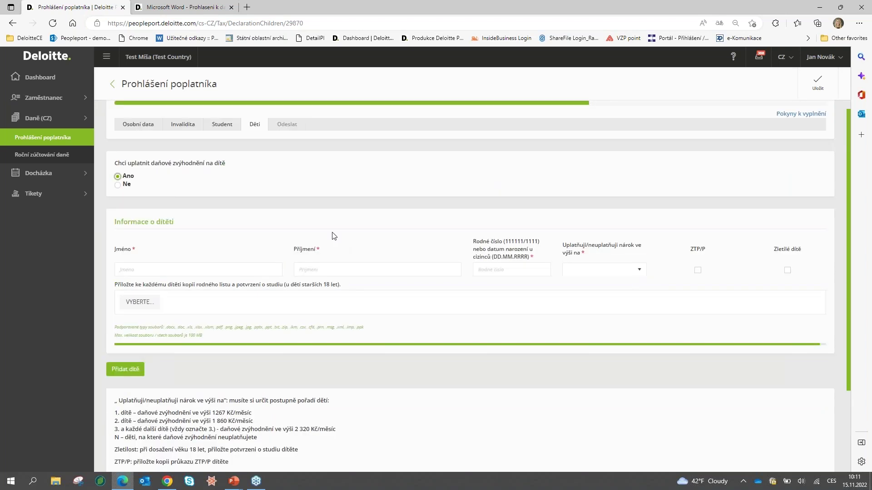
# Enter the child's first name, surname and birth number, and set the claim order to 1. Dítě
pyautogui.click(168, 267)
pyautogui.write('Jan')
pyautogui.press('Tab')
pyautogui.write('Nová')
pyautogui.click(529, 268)
pyautogui.write('0000000')
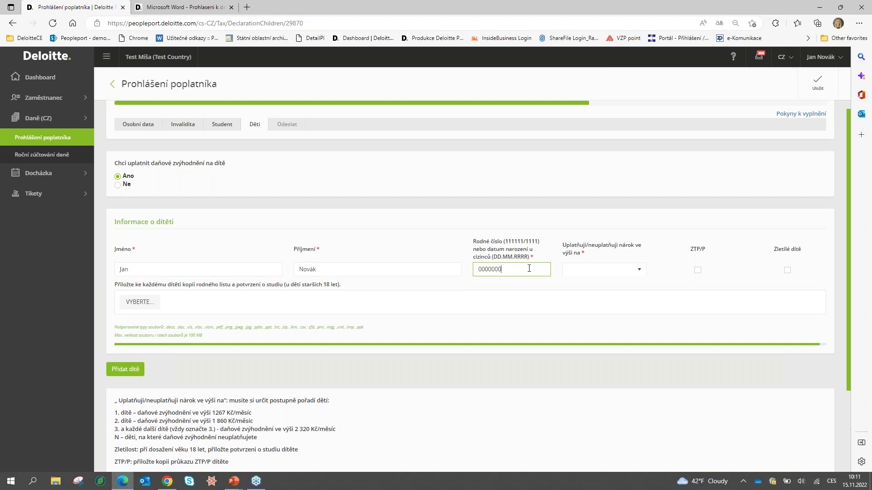
pyautogui.click(590, 270)
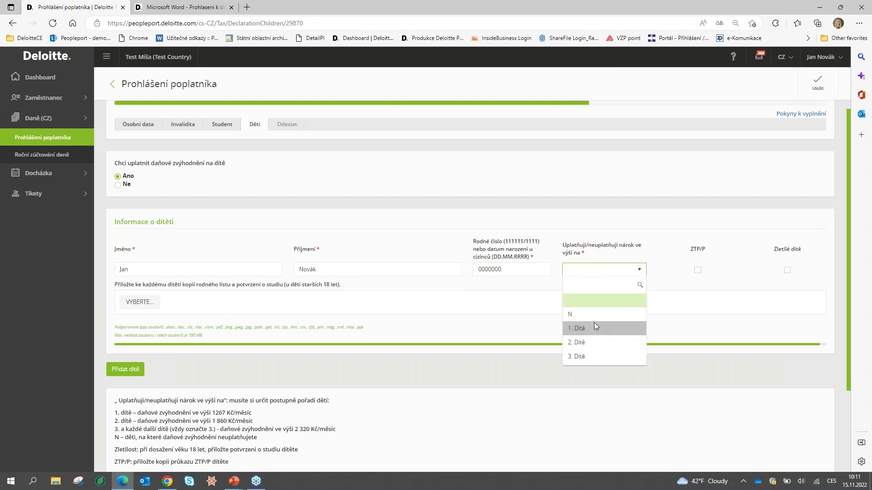
pyautogui.click(594, 324)
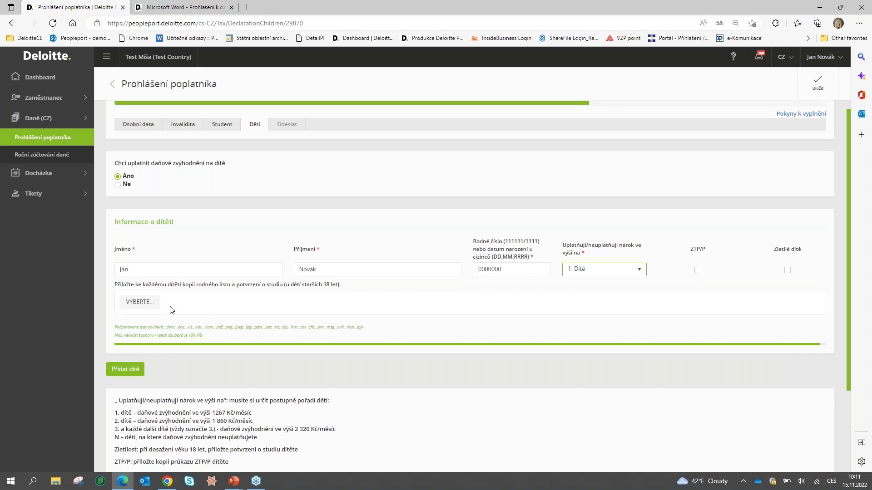
# Attach the file Rodny list.pdf as the child's birth certificate
pyautogui.click(141, 308)
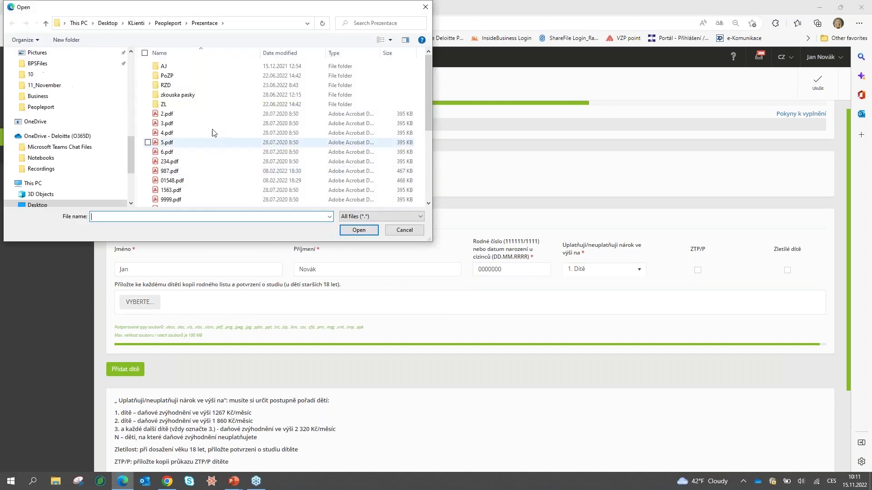
pyautogui.scroll(-1, 214, 138)
pyautogui.click(186, 193)
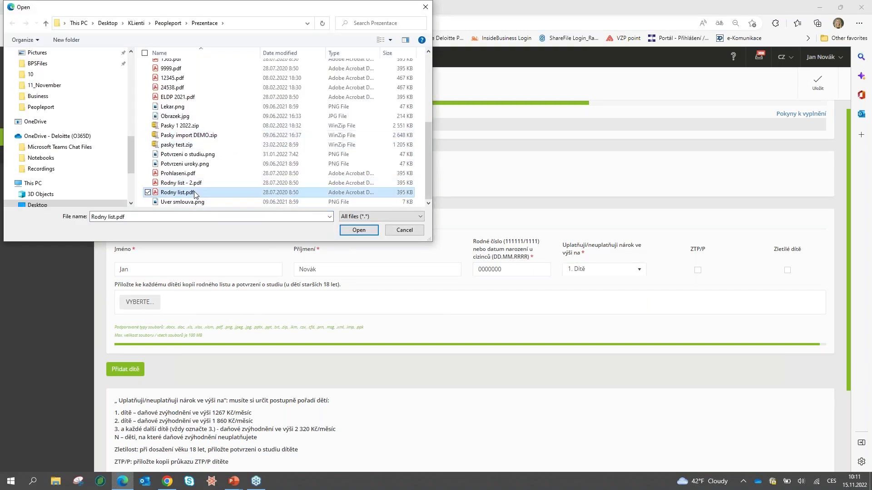
pyautogui.click(372, 231)
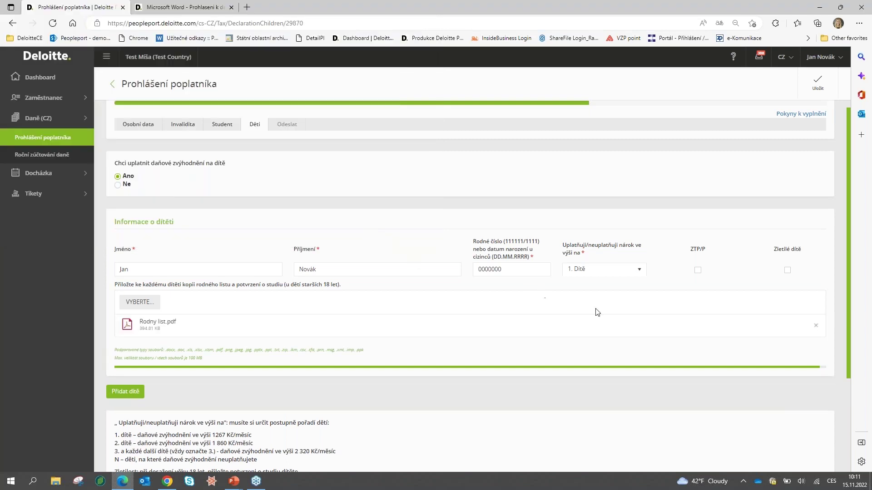
# Check the completed children section and continue to Informace o jiné osobě
pyautogui.scroll(-3, 597, 313)
pyautogui.scroll(3, 640, 372)
pyautogui.scroll(-3, 640, 372)
pyautogui.click(825, 398)
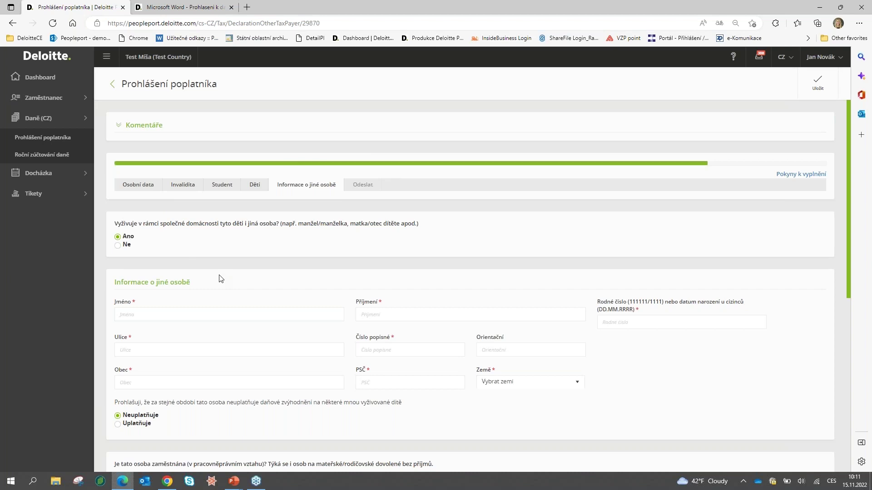
# Review the other person's fields and answer Ne to whether that person is employed
pyautogui.scroll(-3, 219, 278)
pyautogui.scroll(2, 221, 278)
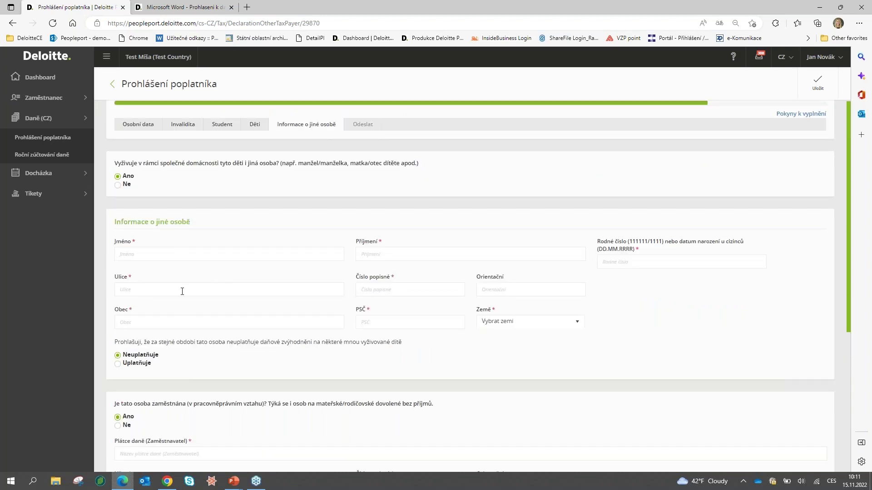
pyautogui.scroll(-2, 221, 305)
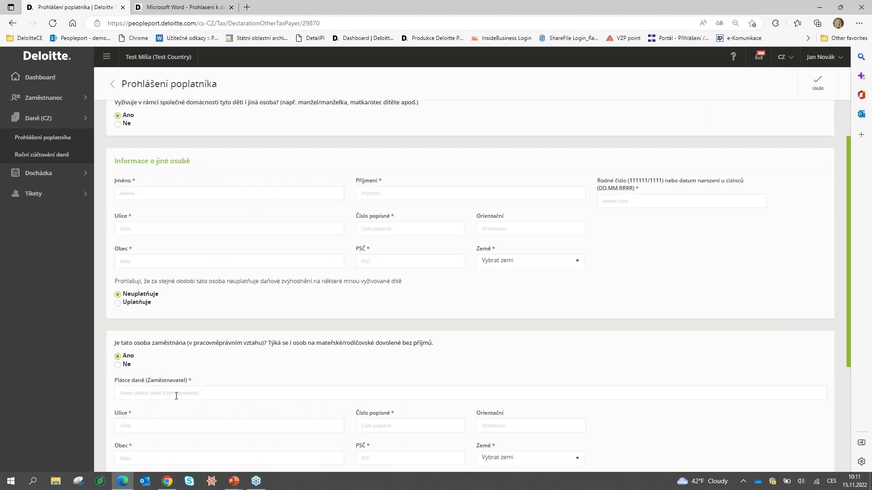
pyautogui.click(122, 365)
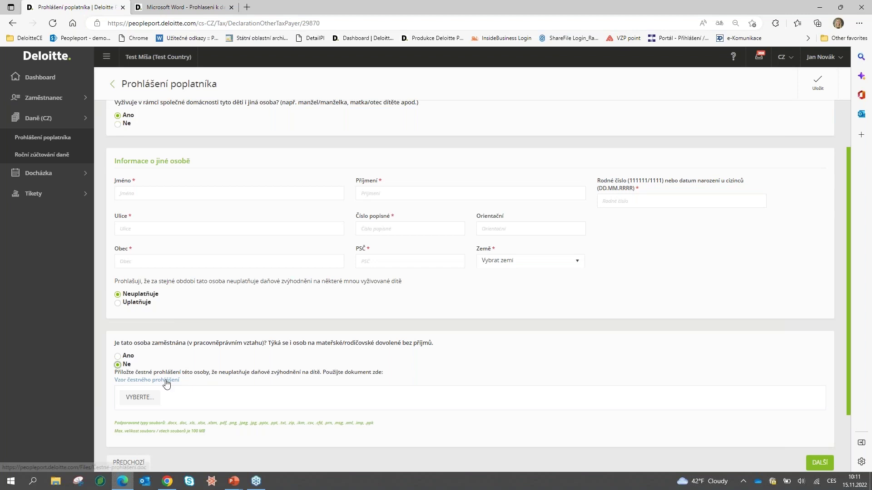
# Answer Ne to whether another person in the household also supports the children, and continue to the Odeslat section
pyautogui.scroll(2, 208, 356)
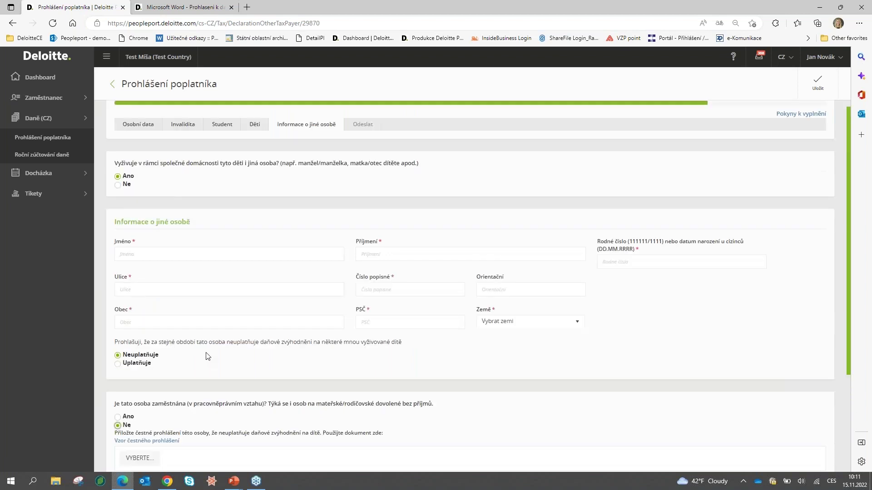
pyautogui.click(118, 186)
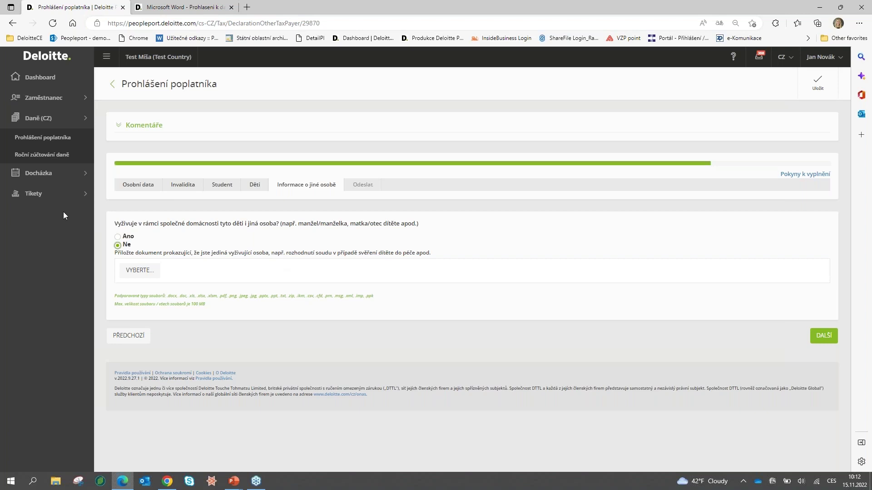
pyautogui.click(819, 335)
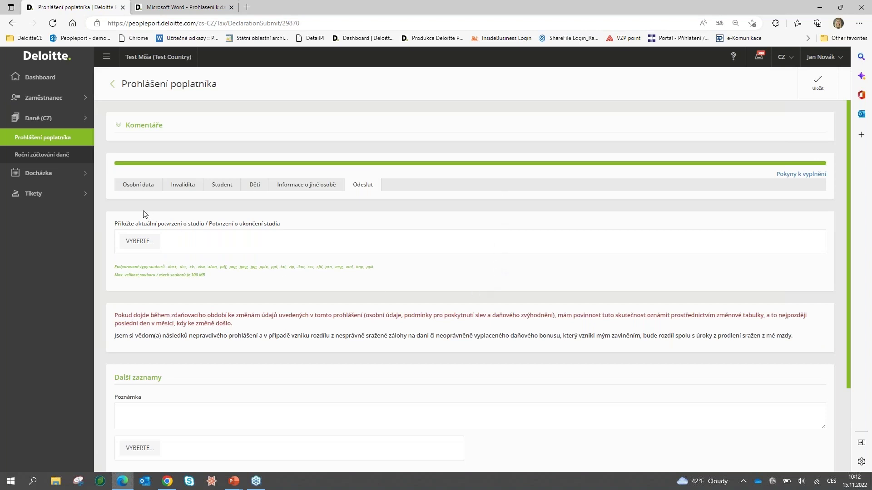
# Attach the file Potvrzeni o studiu.png as the current confirmation of study
pyautogui.moveTo(109, 224); pyautogui.dragTo(199, 225)
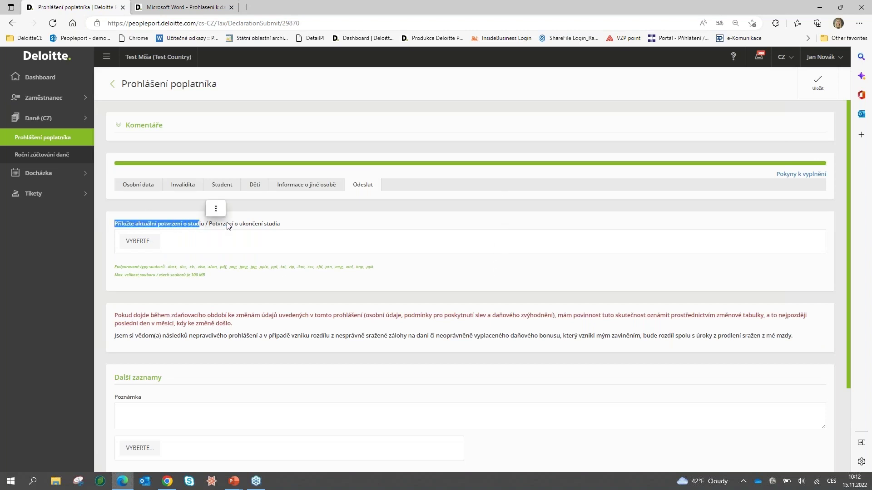
pyautogui.click(139, 241)
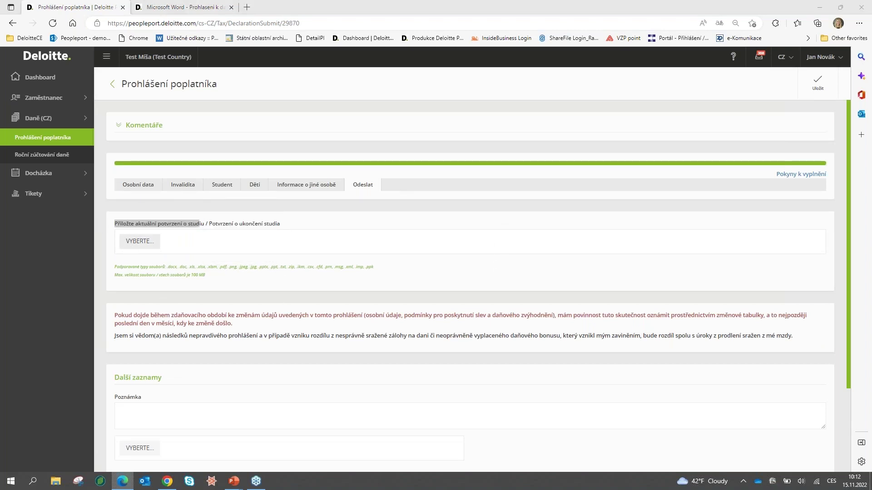
pyautogui.scroll(-5, 177, 162)
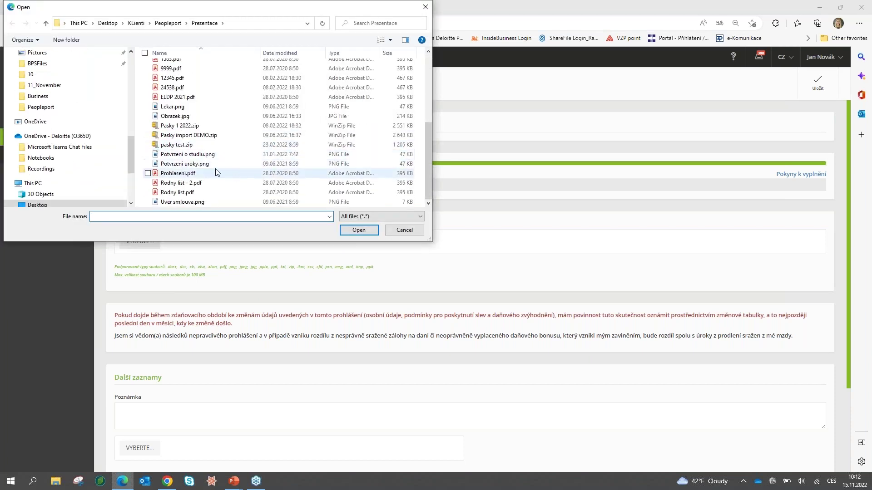
pyautogui.click(188, 155)
pyautogui.click(358, 230)
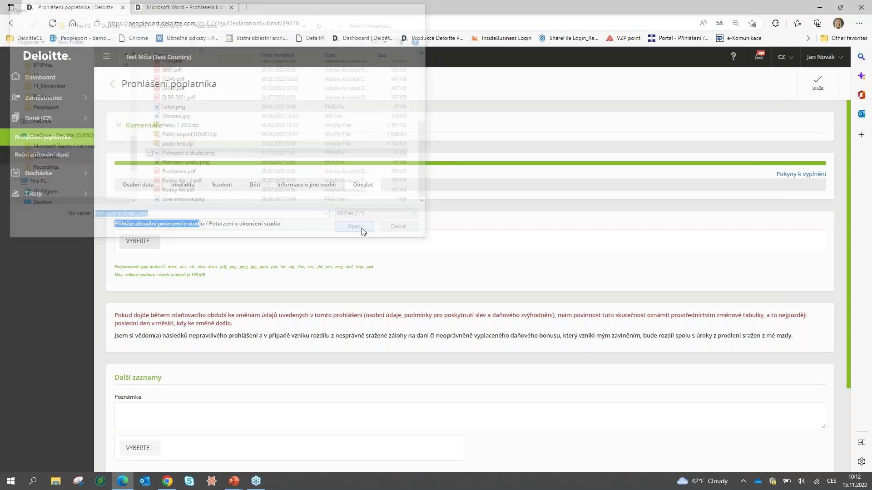
# Check the attachment, the legal notice and the optional note section, and submit the declaration for approval
pyautogui.scroll(-3, 509, 244)
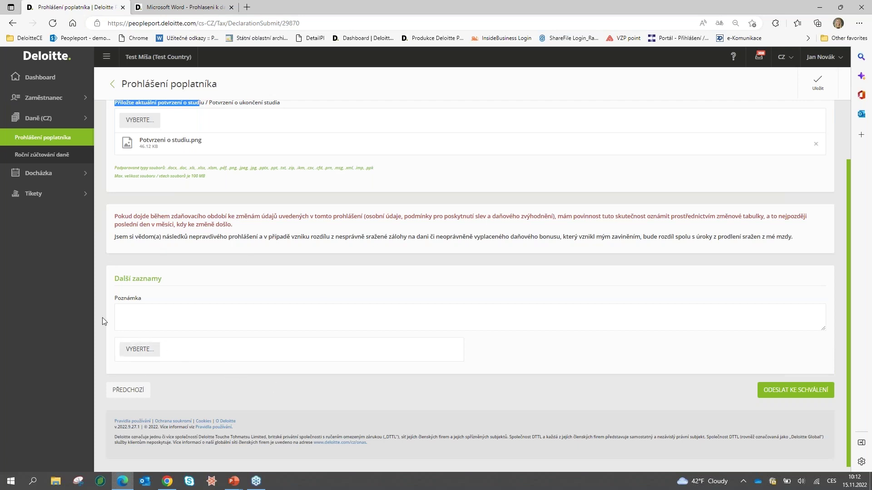
pyautogui.scroll(3, 569, 306)
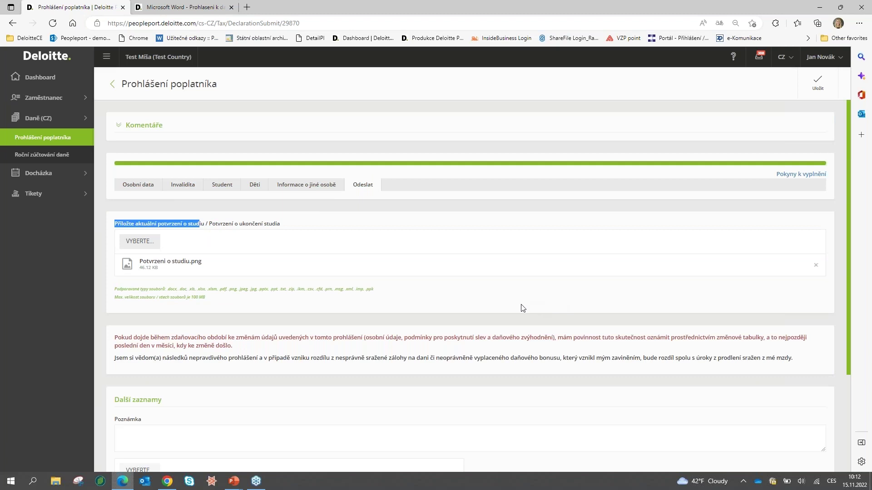
pyautogui.scroll(-3, 512, 307)
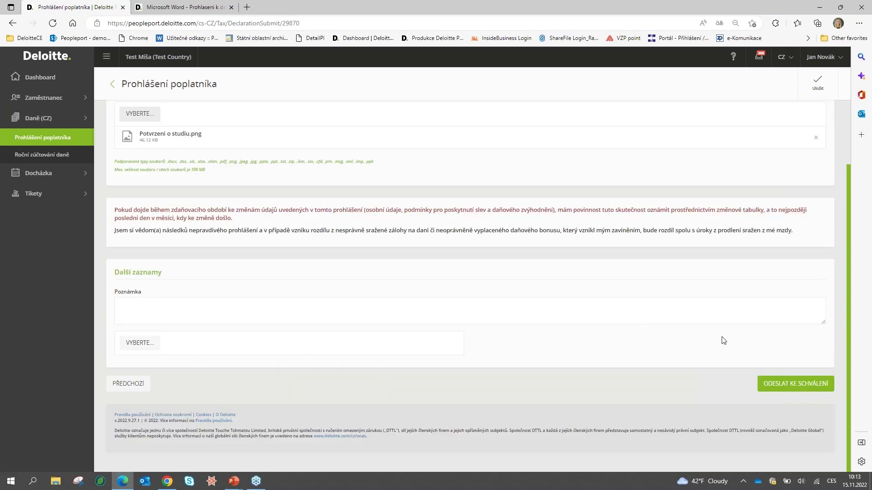
pyautogui.click(772, 383)
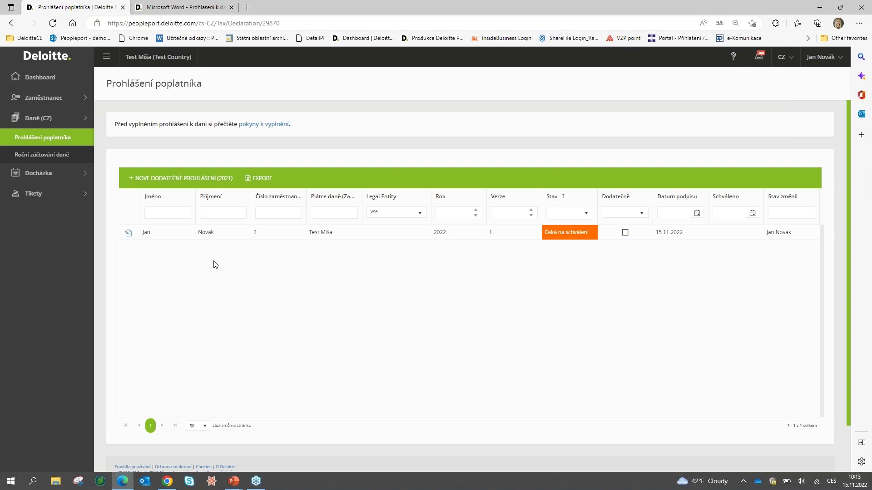
# Open the submitted 2022 declaration and send the comment "dotaz" in its Komentáře section
pyautogui.click(129, 234)
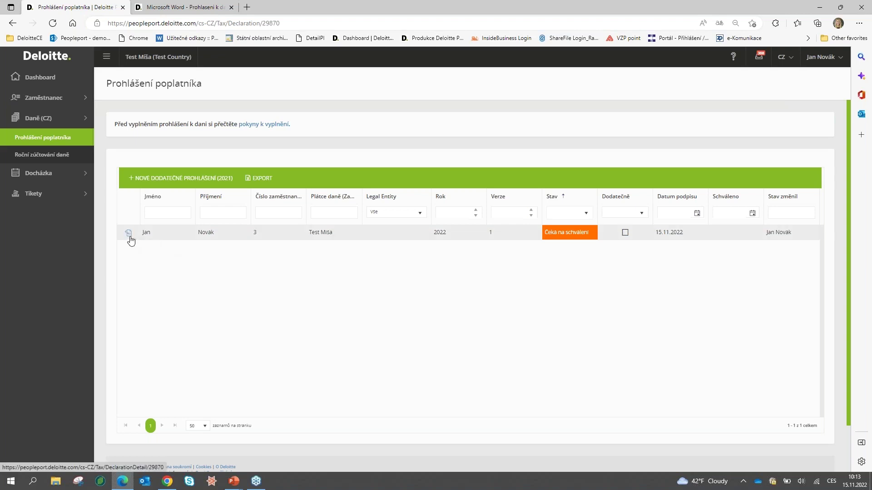
pyautogui.scroll(-10, 304, 253)
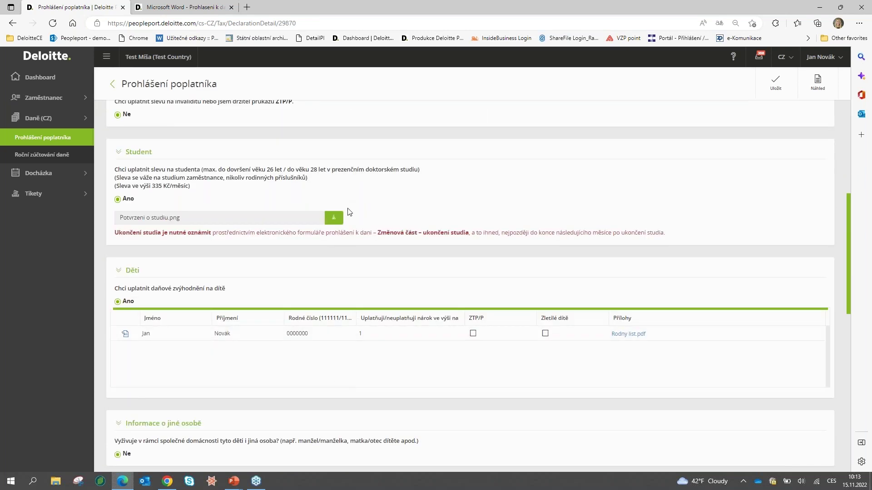
pyautogui.scroll(-6, 360, 253)
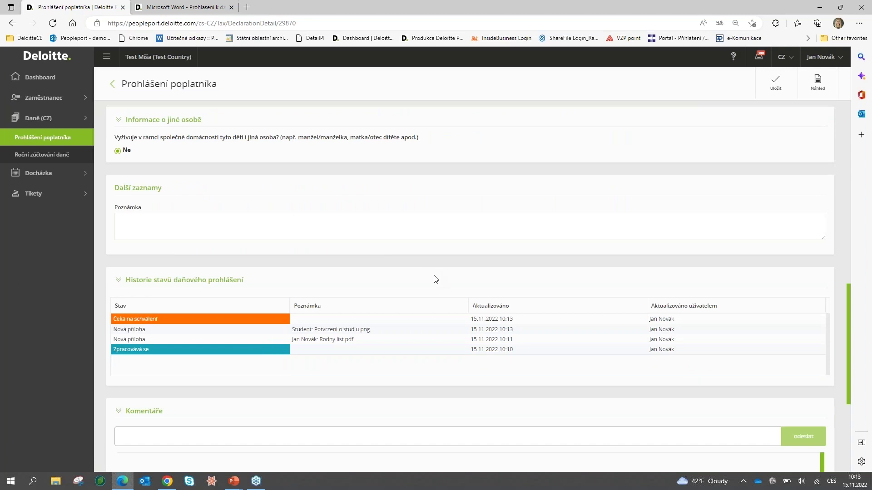
pyautogui.scroll(3, 435, 280)
pyautogui.scroll(-1, 554, 232)
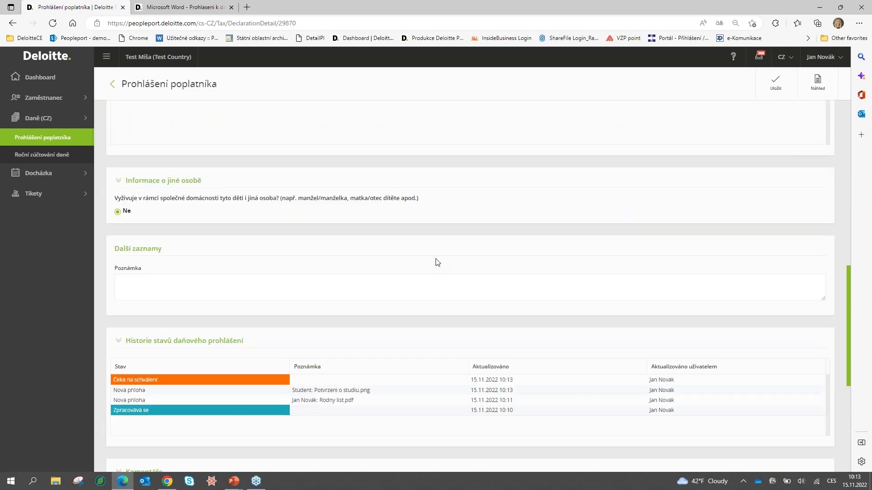
pyautogui.scroll(-2, 437, 263)
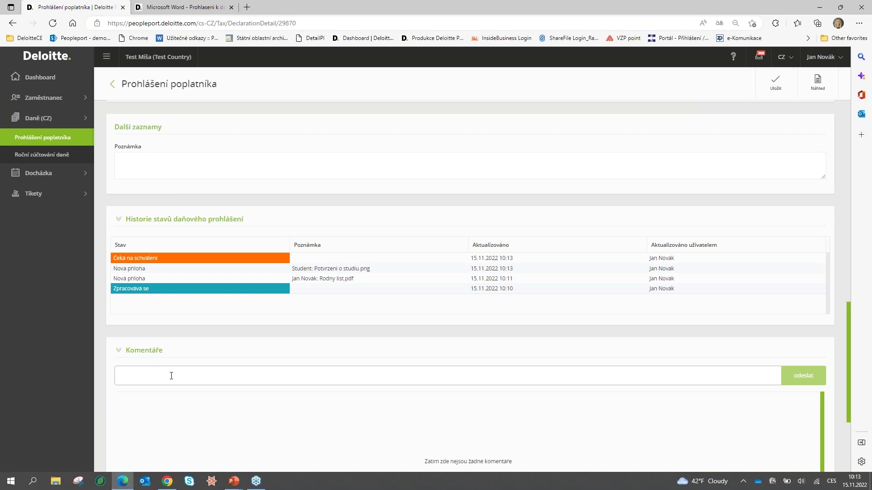
pyautogui.click(202, 374)
pyautogui.write('dotaz')
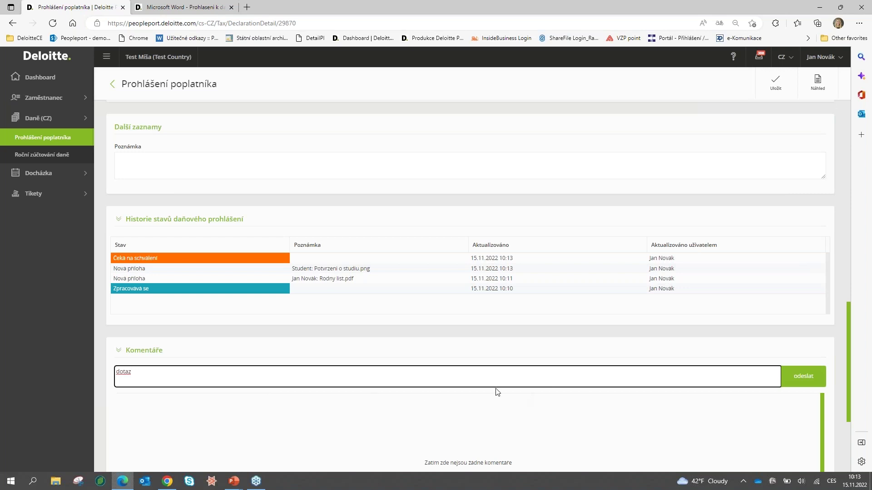
pyautogui.click(804, 380)
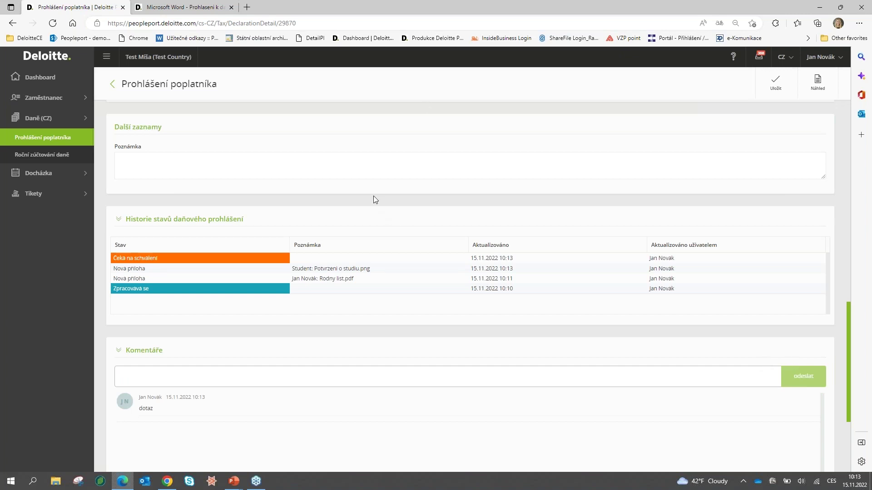
# Switch to the administrator's PeoplePort session in Google Chrome and open the Czech Declaration of the taxpayer overview
pyautogui.hotkey('alt', 'Tab')
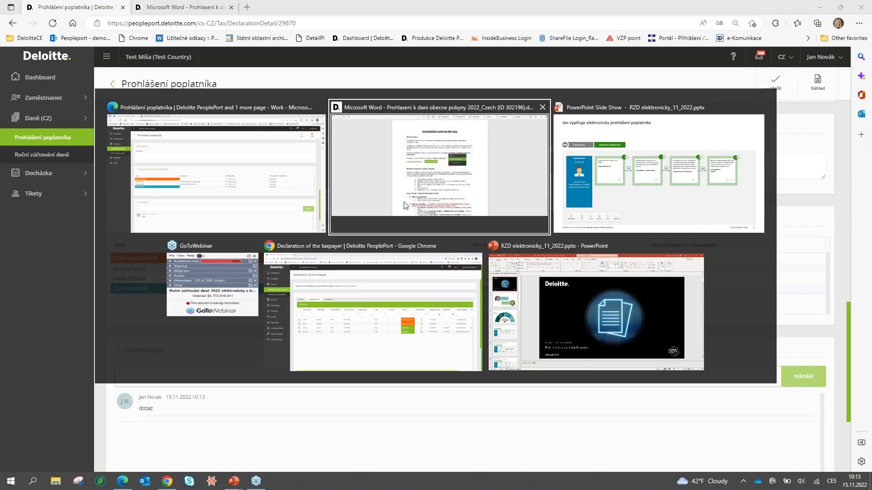
pyautogui.click(355, 279)
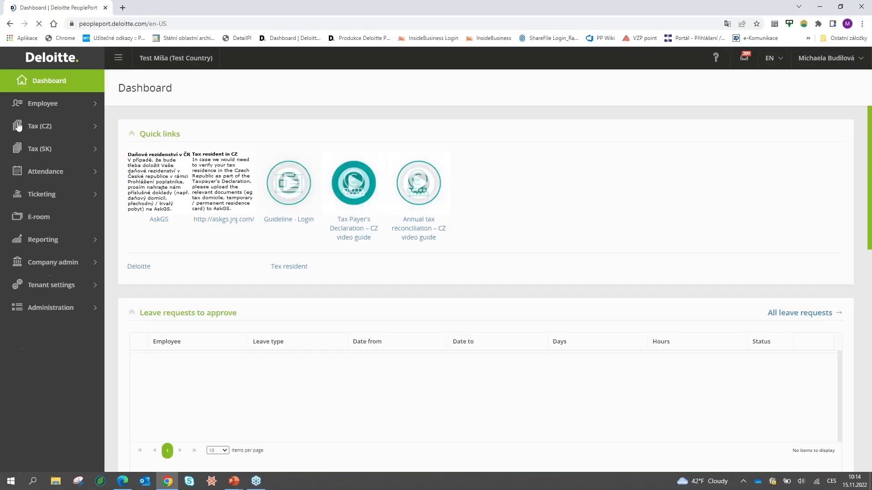
pyautogui.click(64, 125)
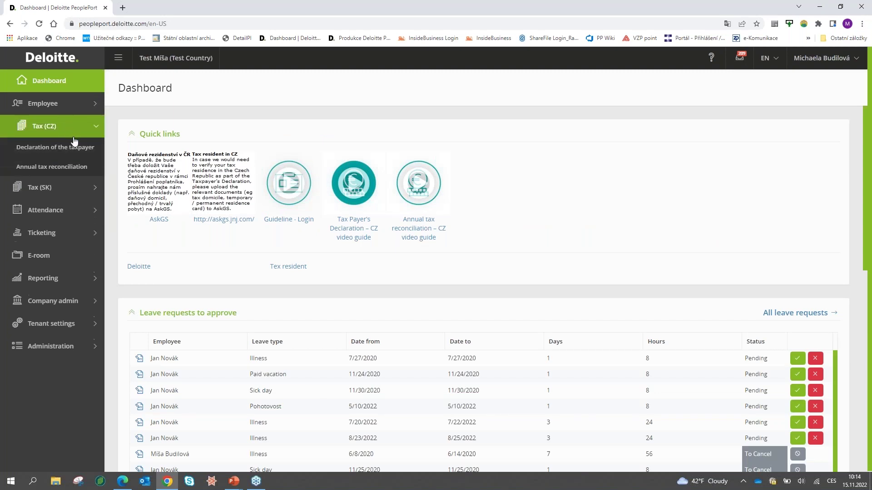
pyautogui.click(75, 152)
# Change the administrator portal's display language to CZ
pyautogui.click(814, 62)
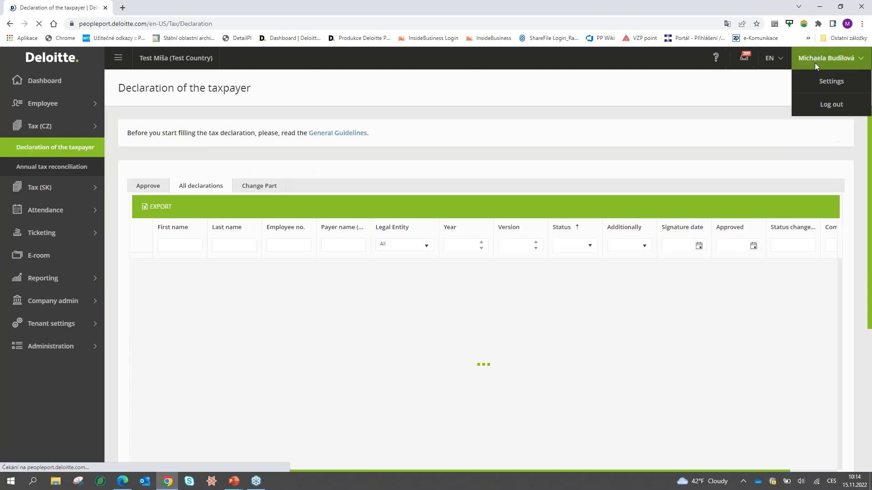
pyautogui.click(767, 58)
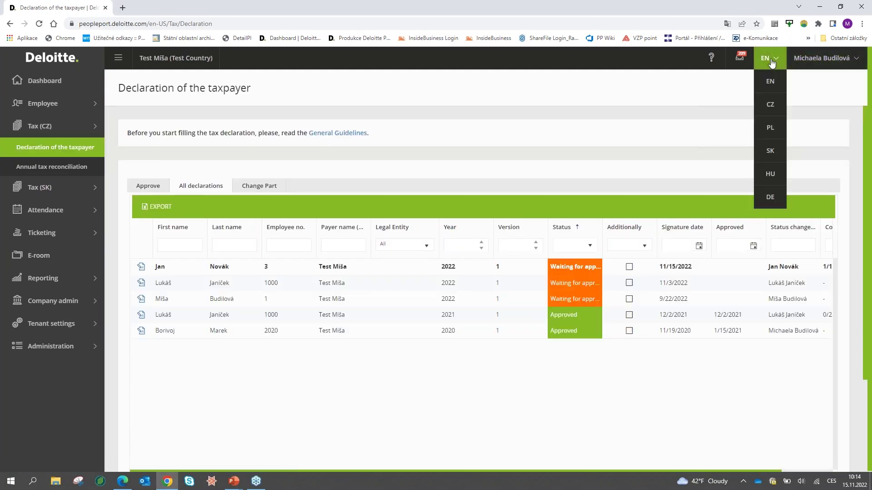
pyautogui.click(814, 96)
pyautogui.click(767, 58)
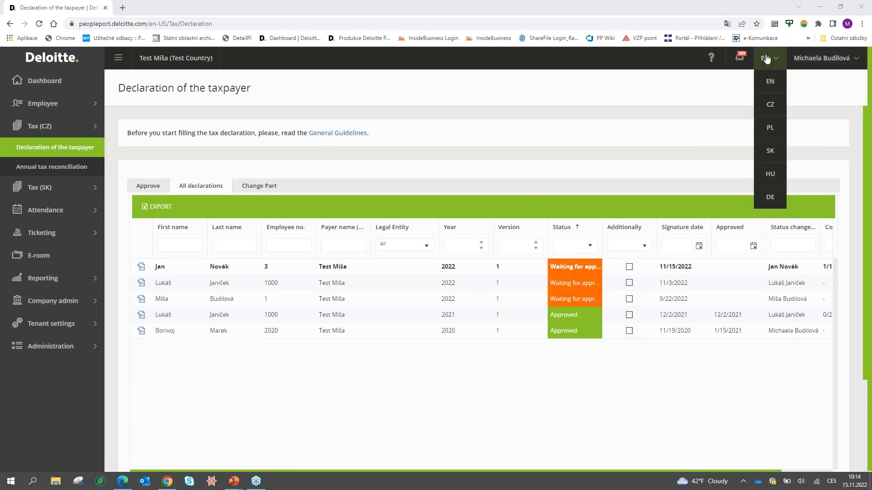
pyautogui.click(770, 105)
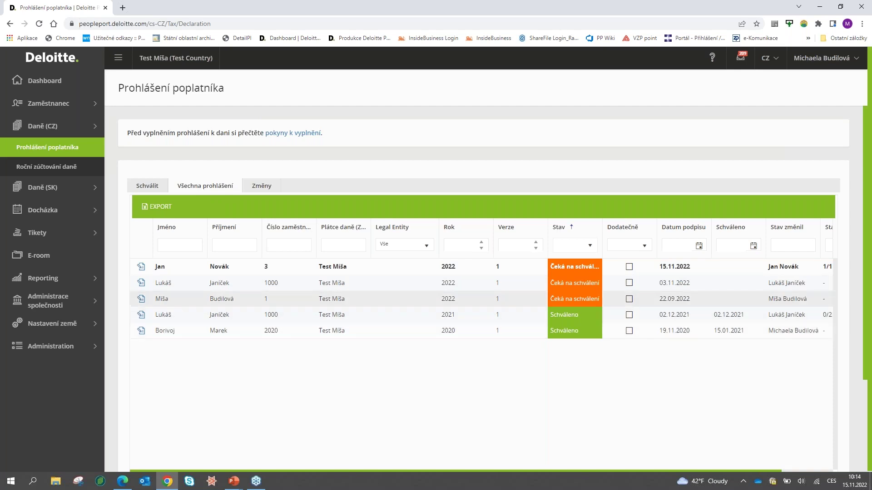
# Filter the list of all declarations by the status Čeká na schválení and the year 2022
pyautogui.click(198, 245)
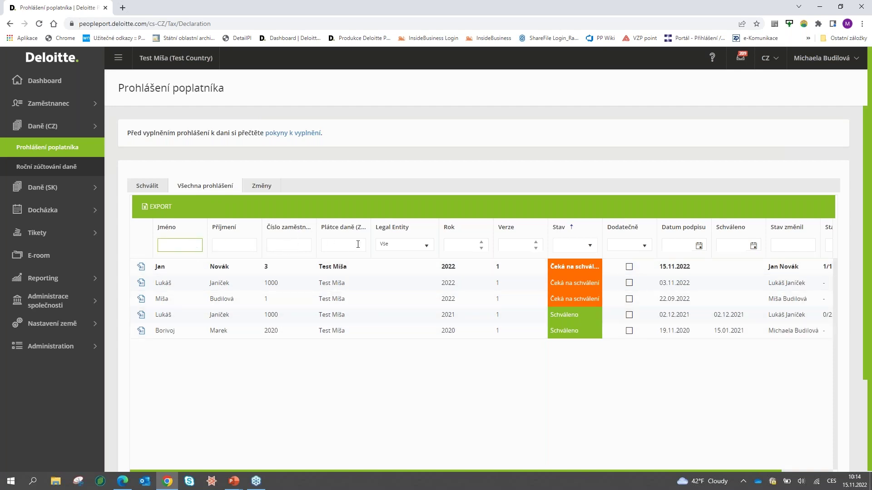
pyautogui.click(406, 249)
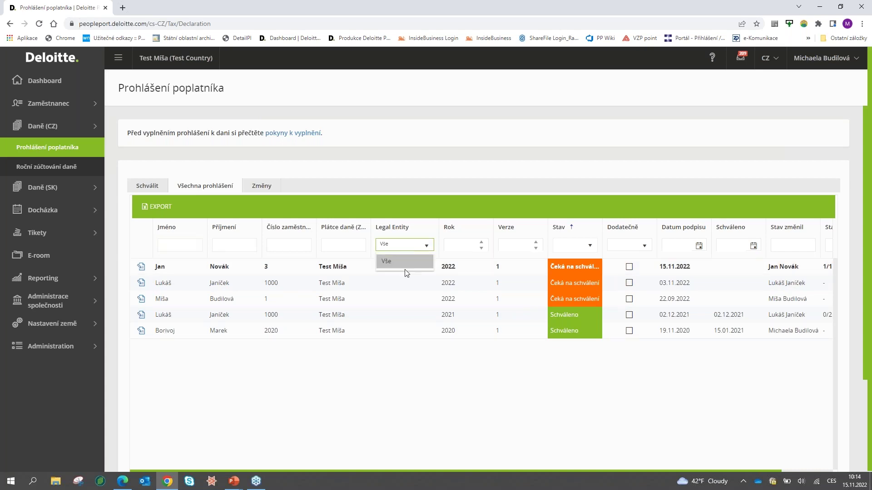
pyautogui.click(406, 261)
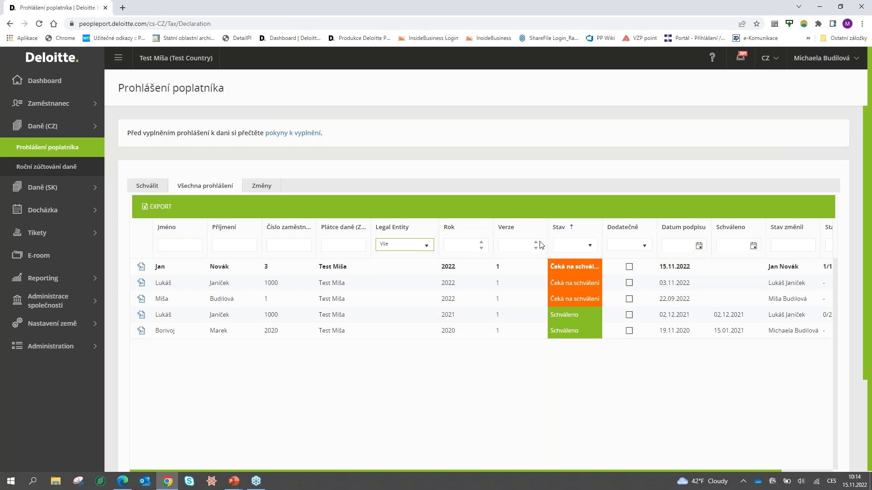
pyautogui.click(588, 245)
pyautogui.click(572, 295)
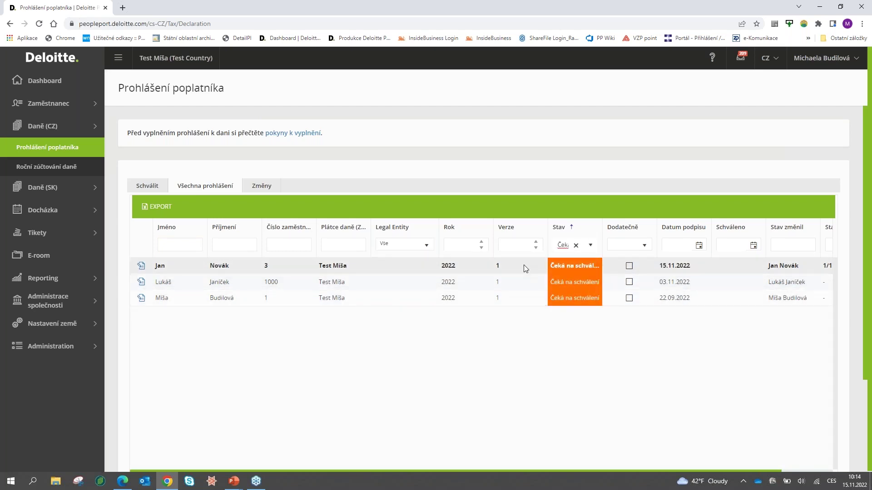
pyautogui.click(459, 242)
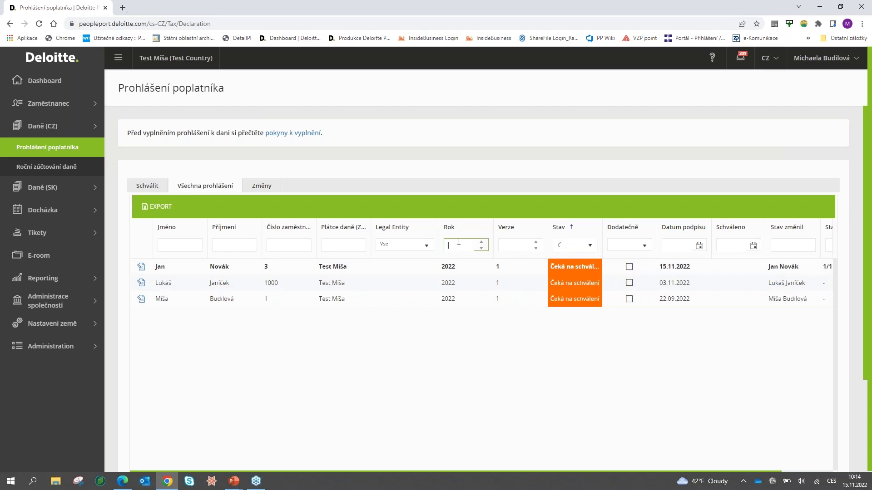
pyautogui.click(443, 165)
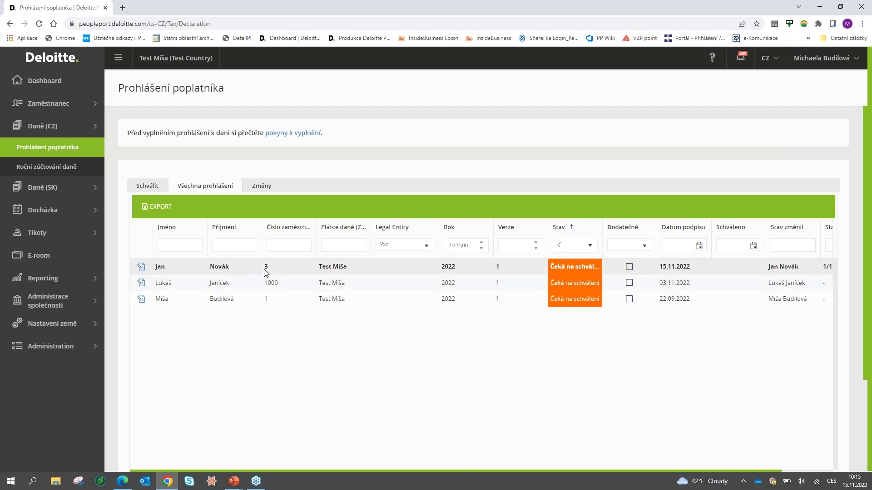
# Open the declaration signed on 15.11.2022 and reply to the employee's comment with "odpoved"
pyautogui.moveTo(165, 271); pyautogui.dragTo(229, 268)
pyautogui.click(141, 266)
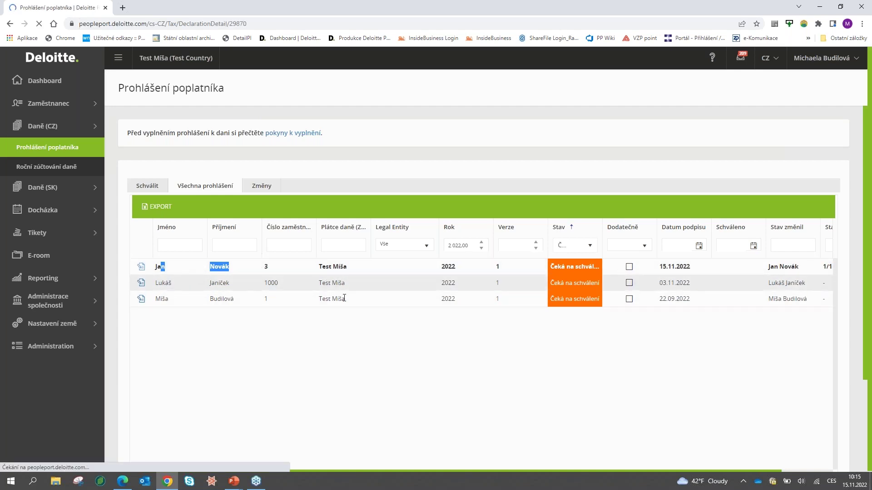
pyautogui.scroll(-4, 346, 309)
pyautogui.scroll(-15, 346, 309)
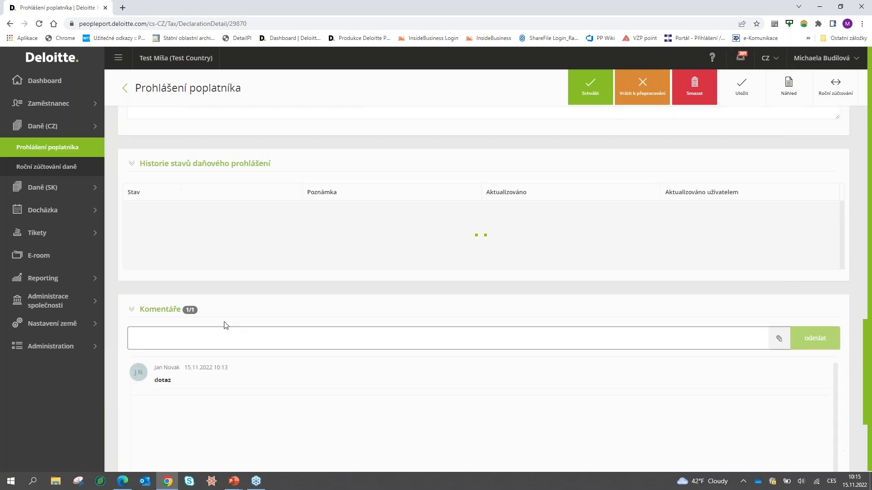
pyautogui.click(195, 333)
pyautogui.write('odpovedet')
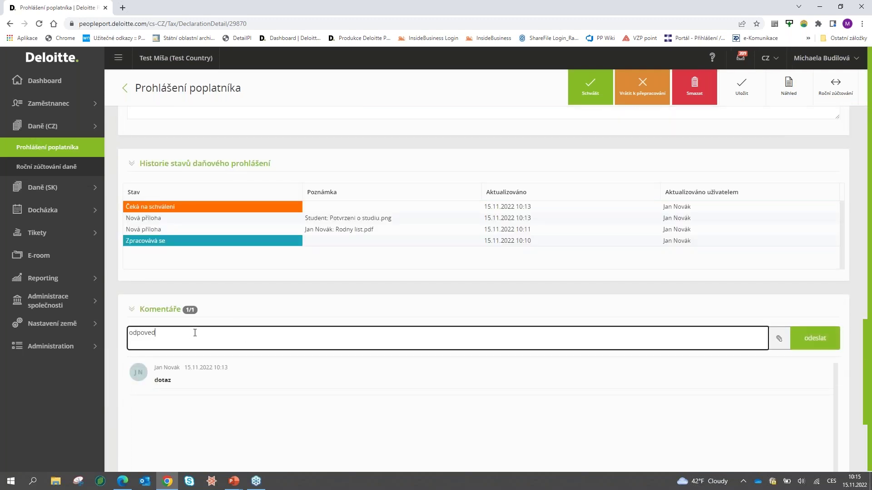
pyautogui.click(815, 344)
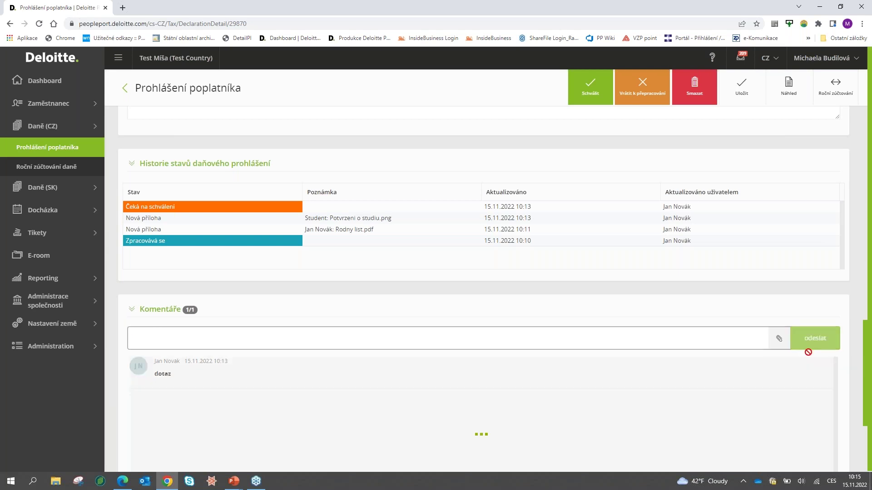
# Mark the Potvrzeni o studiu.png attachment in the Student section as checked and revert that mark
pyautogui.scroll(15, 281, 266)
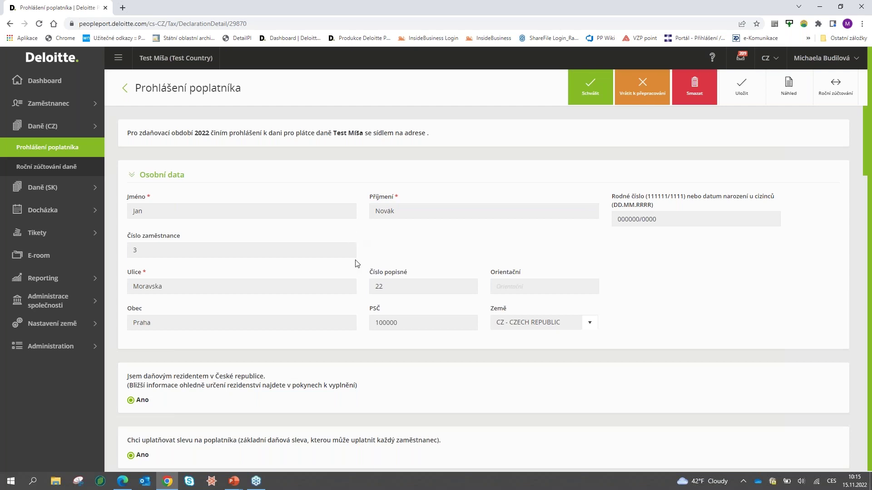
pyautogui.scroll(-5, 243, 274)
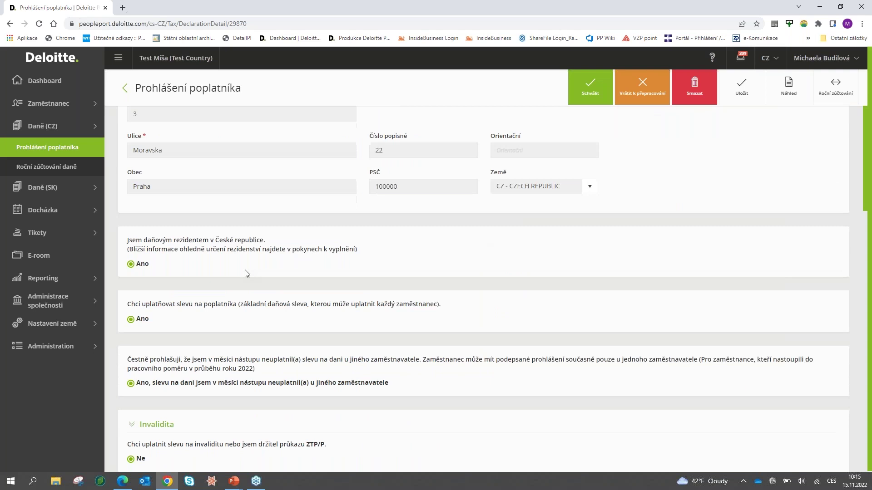
pyautogui.scroll(-2, 217, 297)
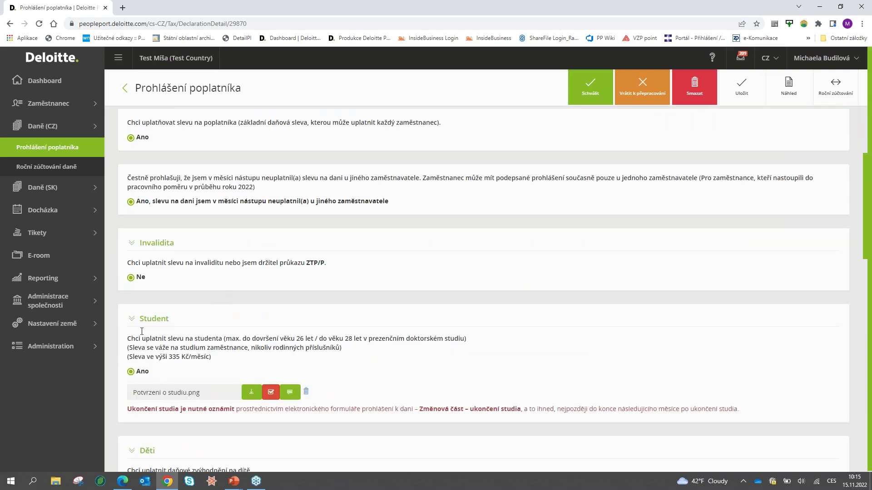
pyautogui.scroll(-1, 178, 328)
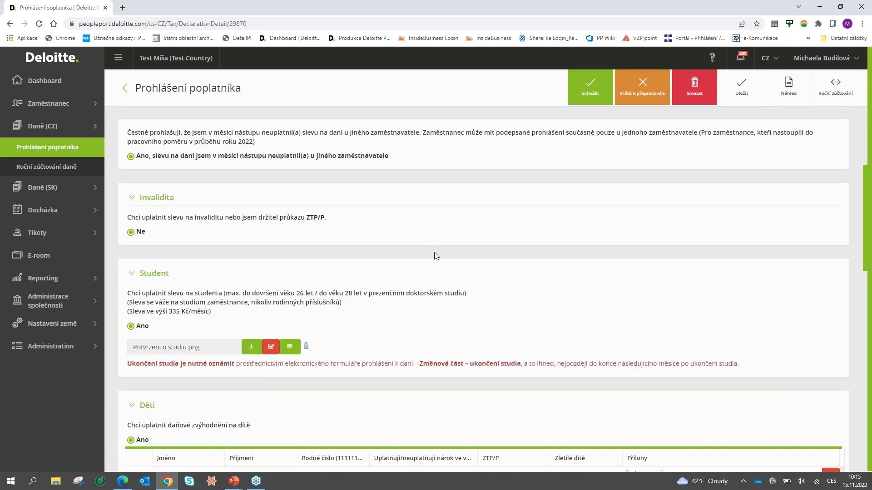
pyautogui.click(271, 347)
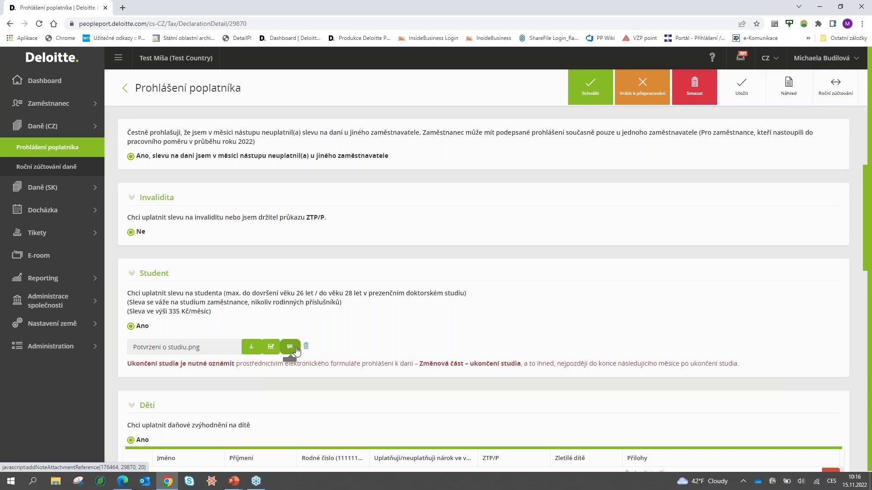
pyautogui.click(271, 347)
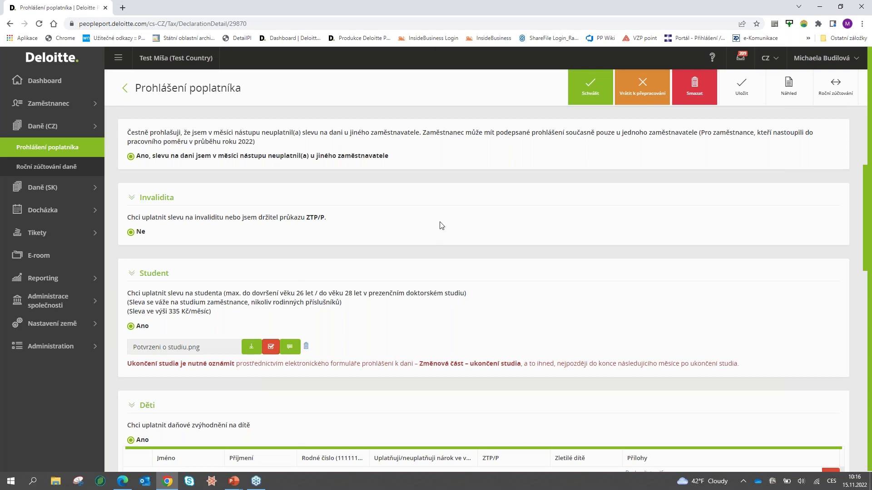
# Open the note dialog for the Potvrzeni o studiu.png attachment and close it without entering a note
pyautogui.click(289, 347)
pyautogui.click(366, 254)
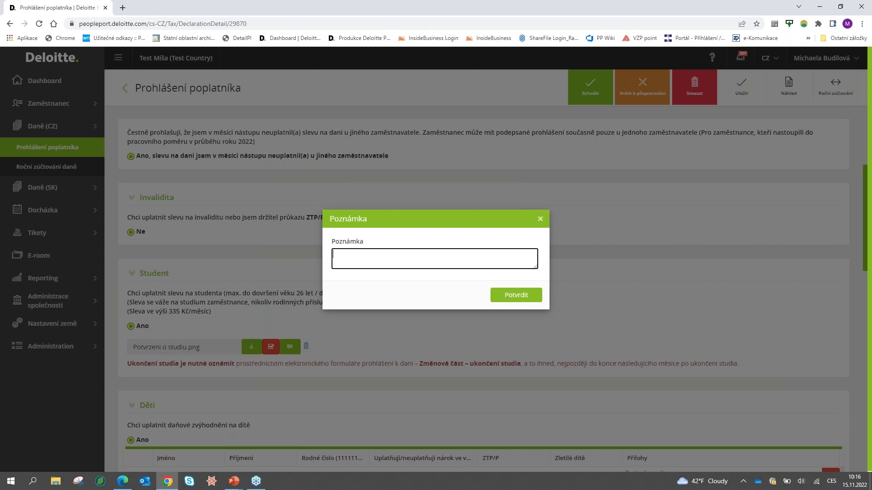
pyautogui.click(539, 221)
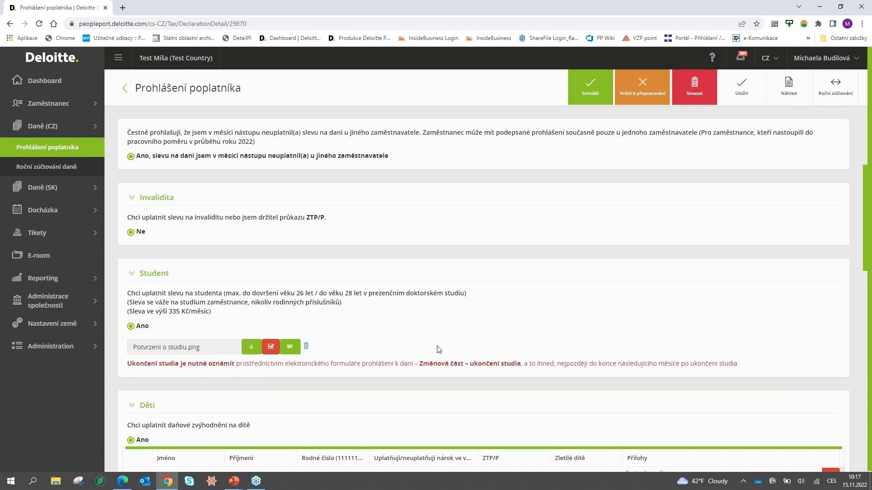
# Mark the child's Rodny list.pdf attachment in the Děti section as checked
pyautogui.scroll(-3, 439, 348)
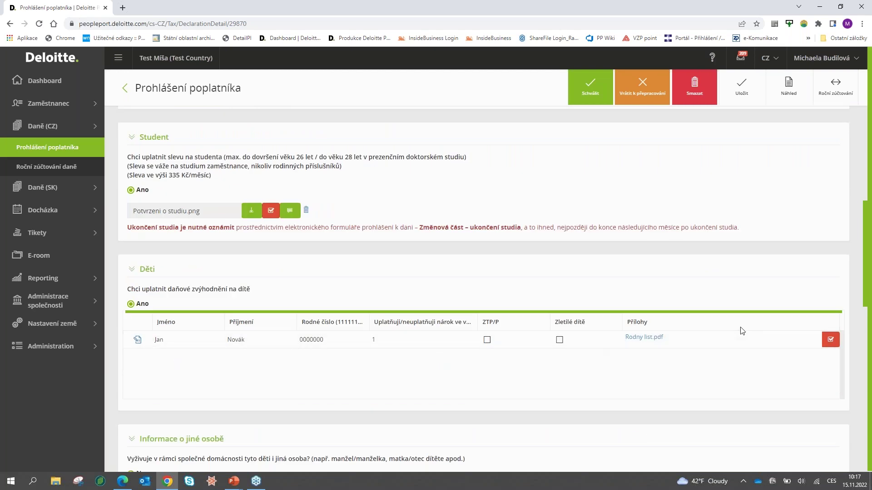
pyautogui.click(837, 344)
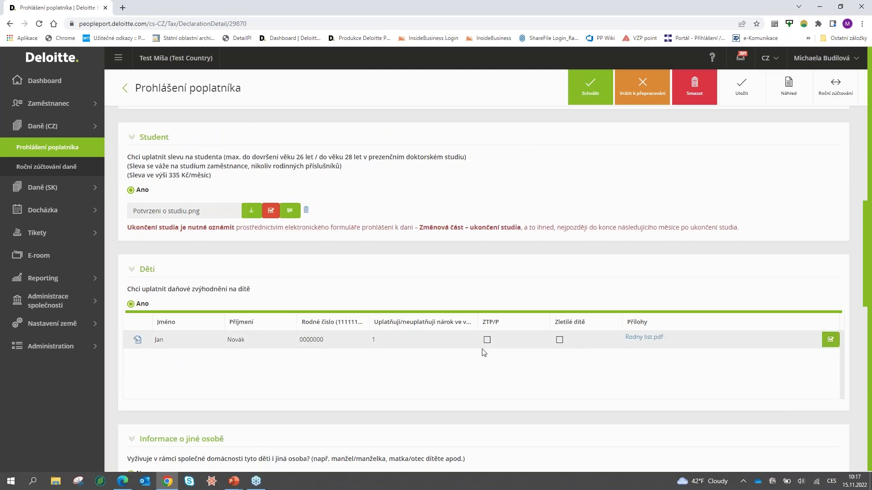
# Examine the additional records and the status history of the declaration, including the update time of the Zpracovává se entry
pyautogui.scroll(-2, 481, 352)
pyautogui.scroll(-2, 482, 349)
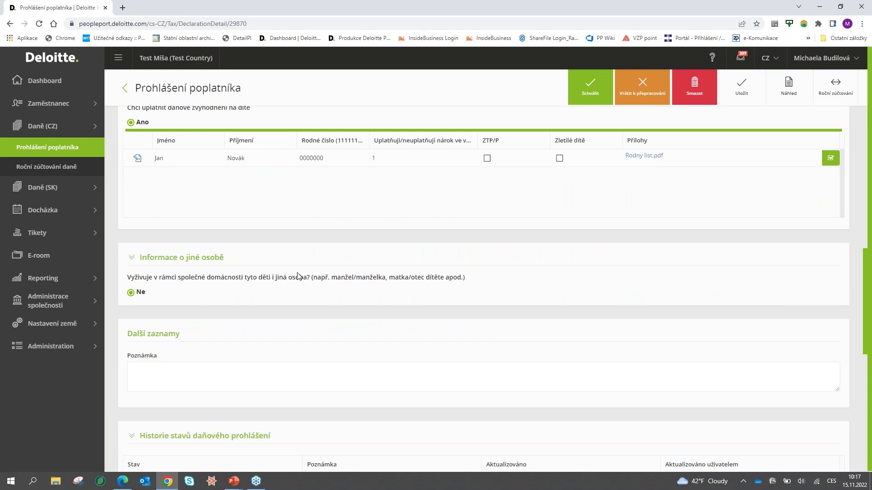
pyautogui.scroll(-2, 373, 298)
pyautogui.scroll(2, 373, 299)
pyautogui.scroll(-3, 372, 298)
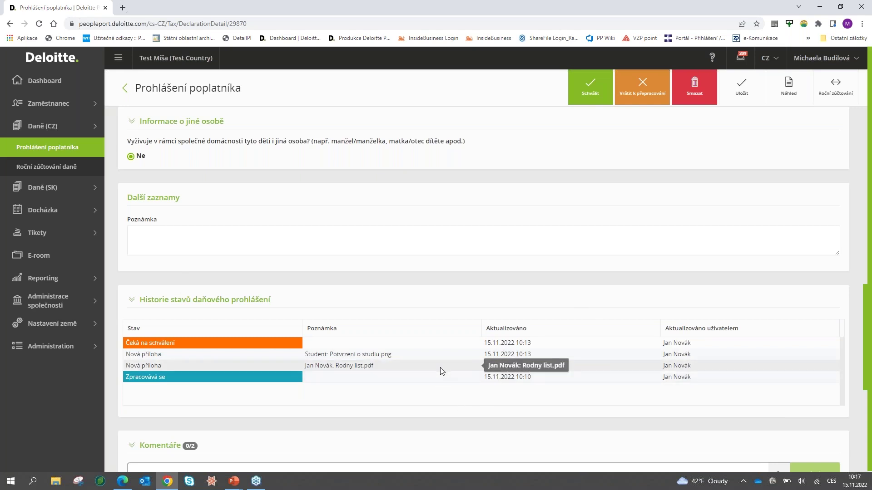
pyautogui.moveTo(692, 377); pyautogui.dragTo(662, 380)
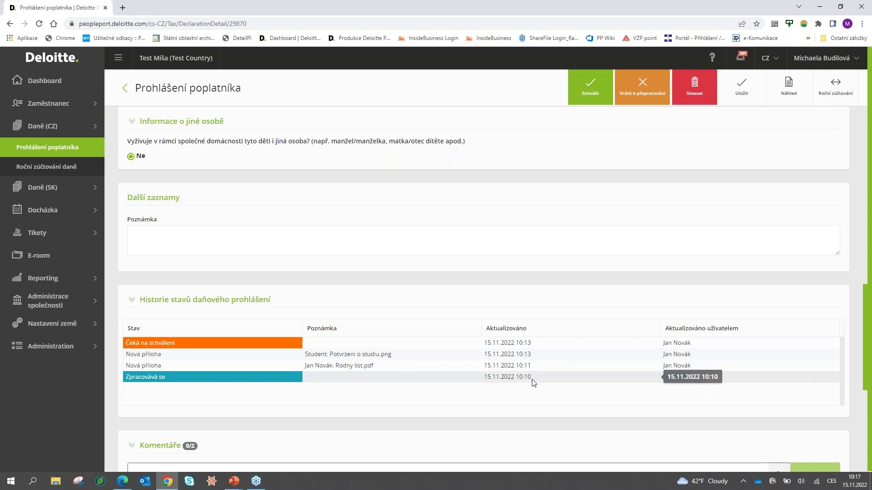
pyautogui.moveTo(533, 381); pyautogui.dragTo(469, 381)
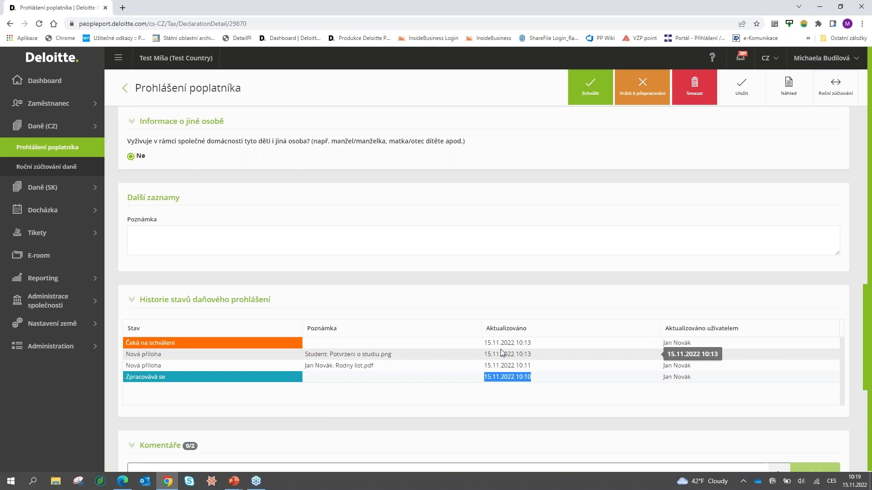
pyautogui.click(517, 379)
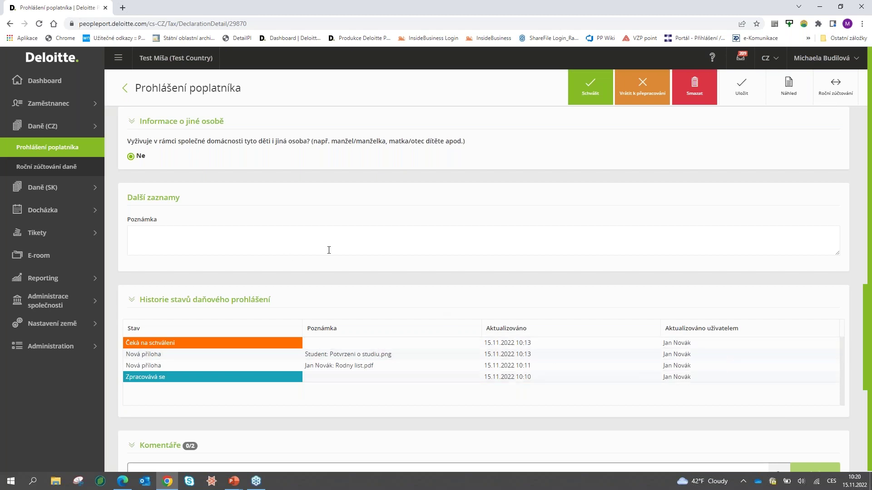
# Open the dialog for returning the declaration for rework (Vrátit k přepracování) and dismiss it
pyautogui.scroll(3, 329, 254)
pyautogui.scroll(5, 331, 259)
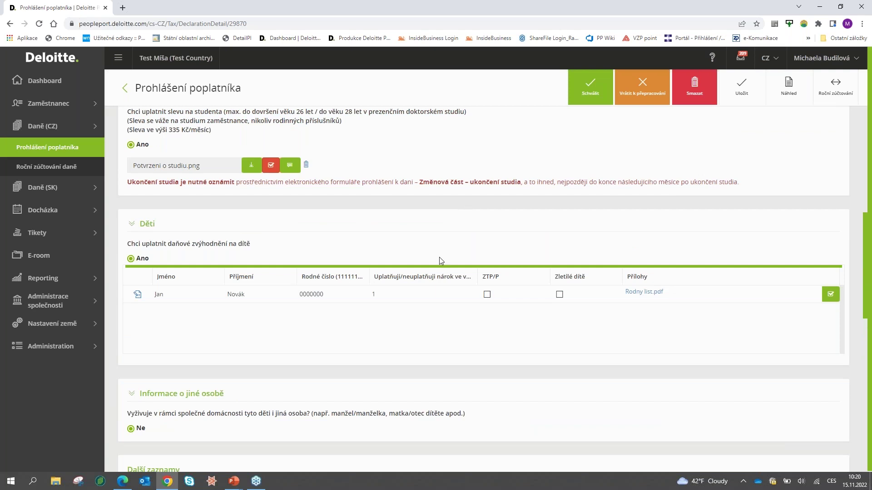
pyautogui.scroll(15, 304, 194)
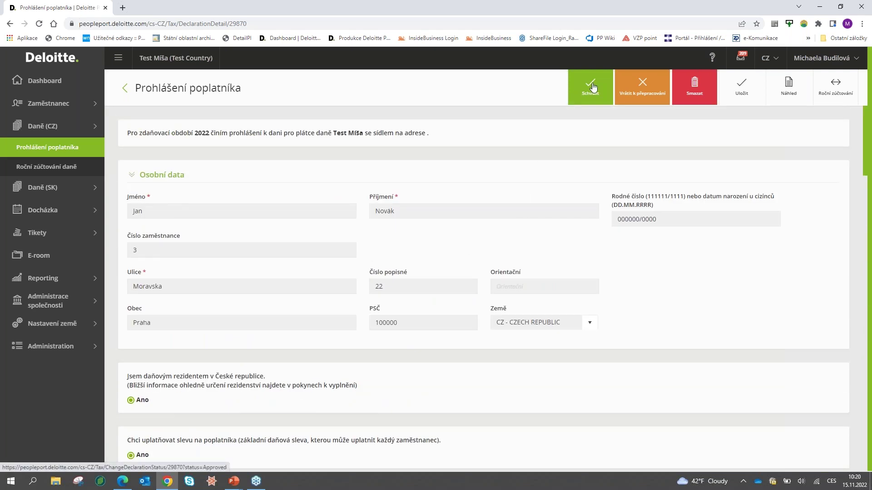
pyautogui.click(642, 99)
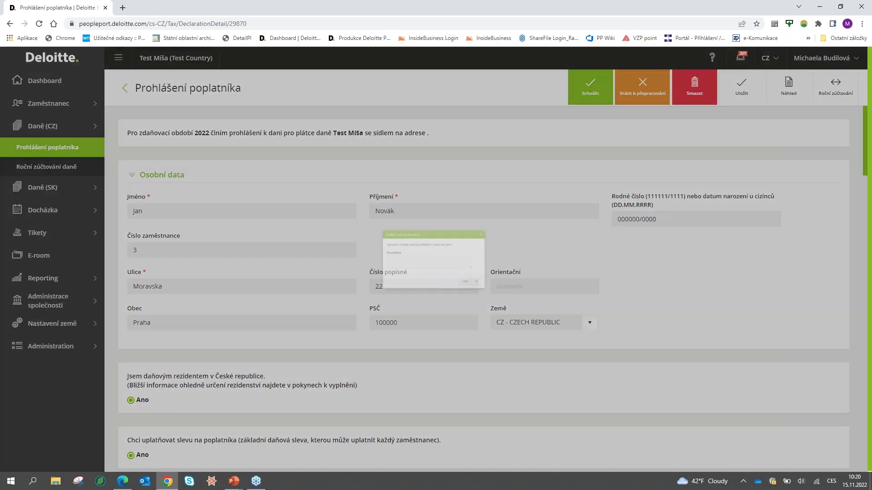
pyautogui.click(539, 201)
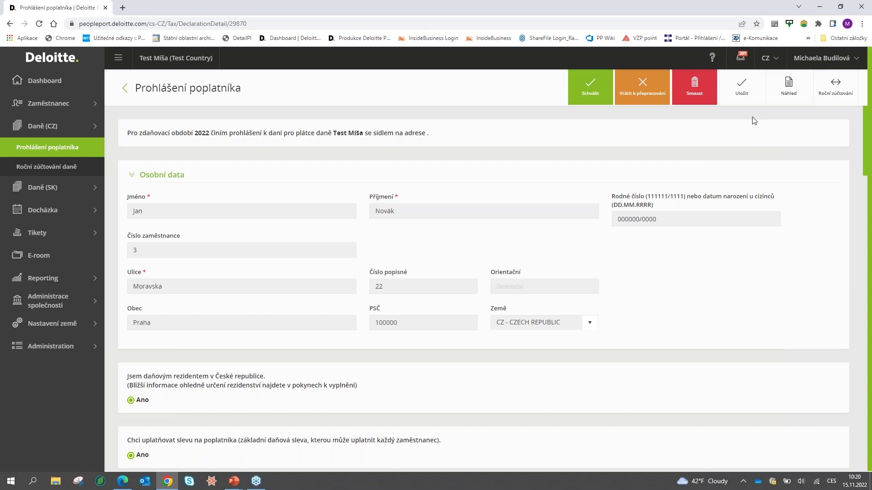
# Preview the completed 2022 declaration form, review its contents through the signature and change sections, and return to the declaration detail
pyautogui.click(788, 89)
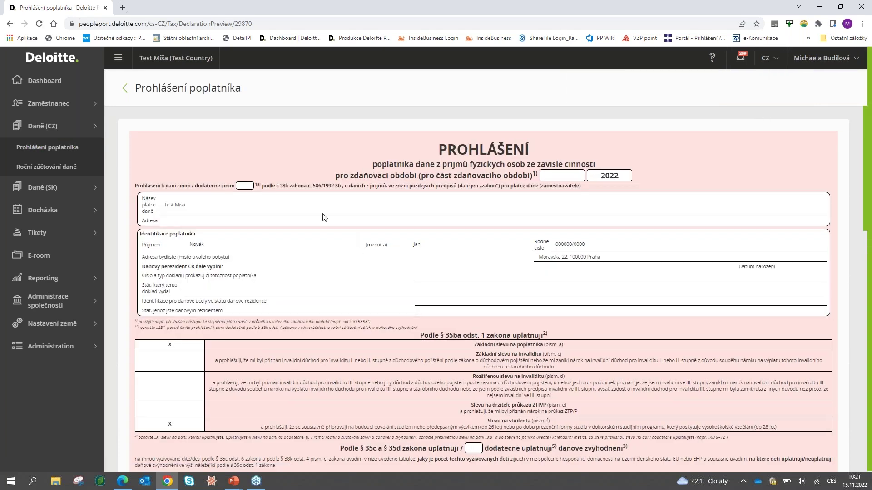
pyautogui.scroll(-2, 358, 256)
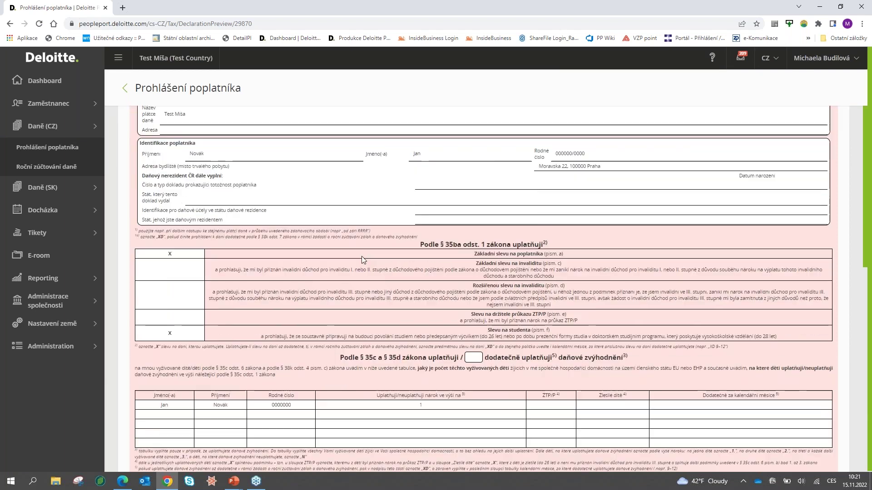
pyautogui.scroll(-10, 362, 260)
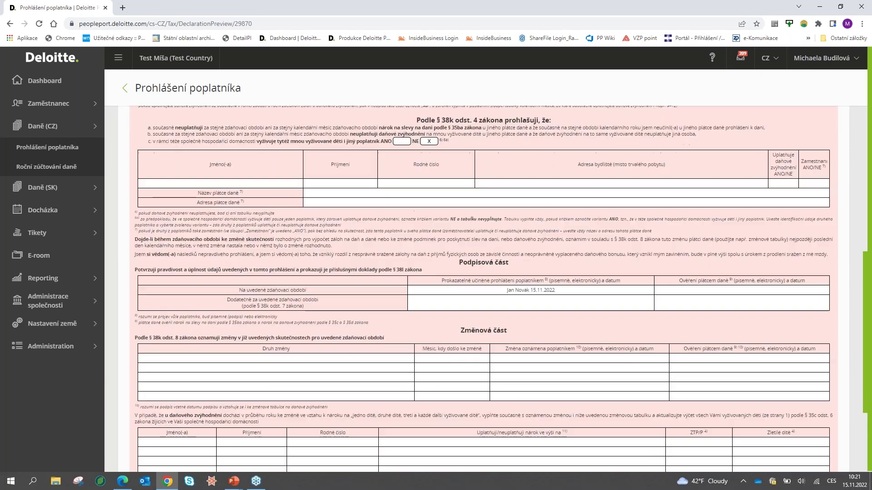
pyautogui.scroll(-3, 491, 260)
pyautogui.scroll(15, 494, 263)
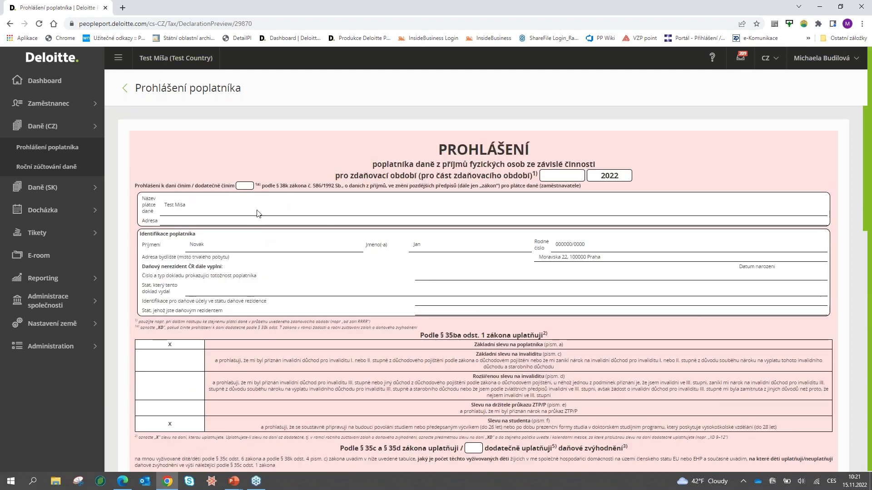
pyautogui.click(127, 89)
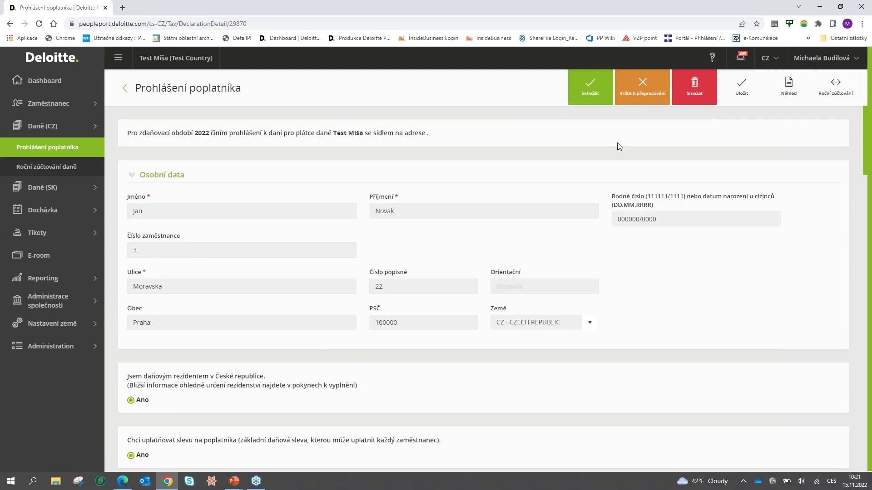
# Approve the employee's 2022 declaration without entering a note
pyautogui.click(591, 87)
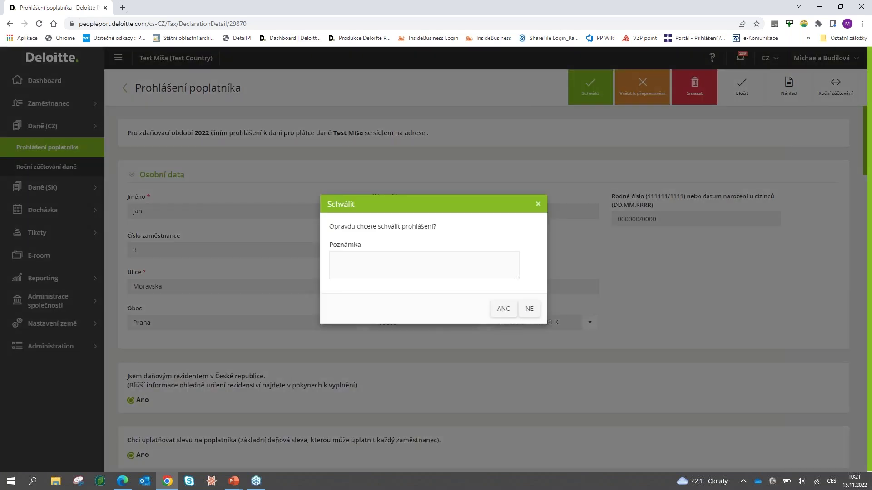
pyautogui.click(508, 310)
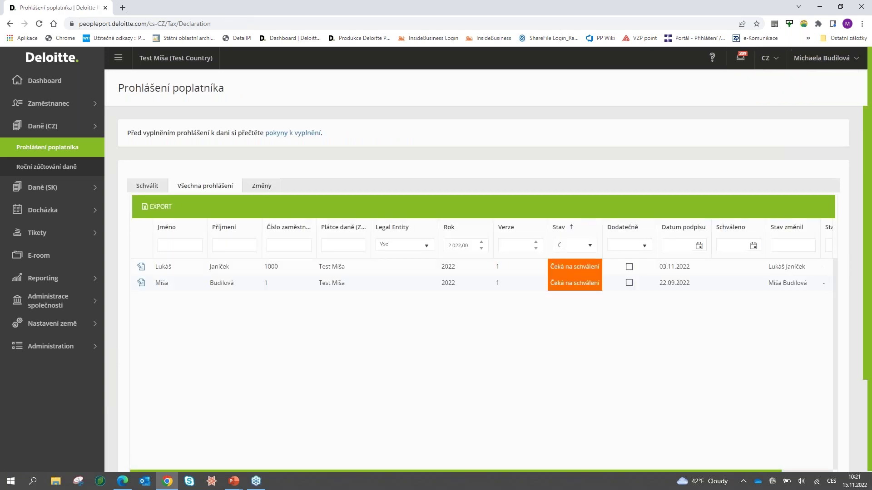
pyautogui.hotkey('alt', 'Tab')
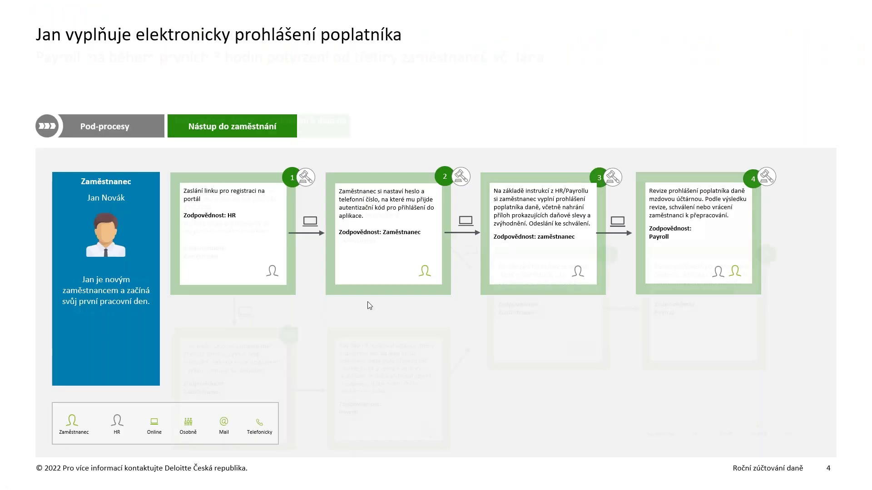
pyautogui.click(367, 302)
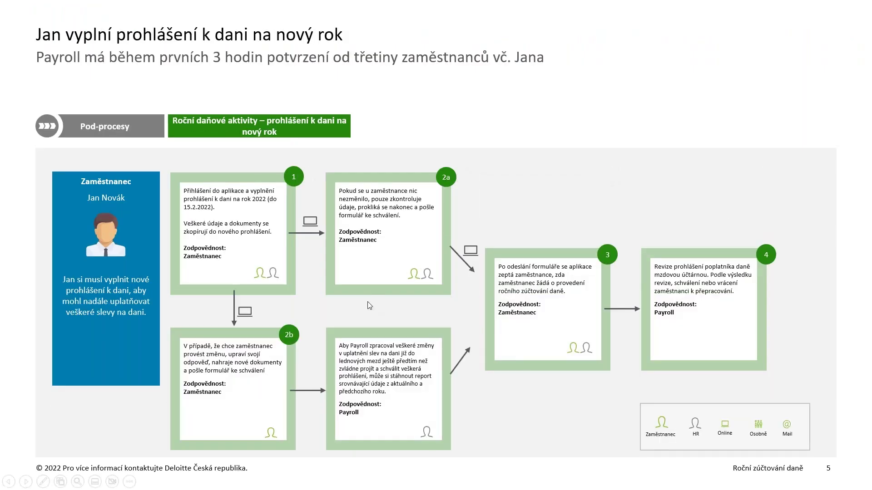
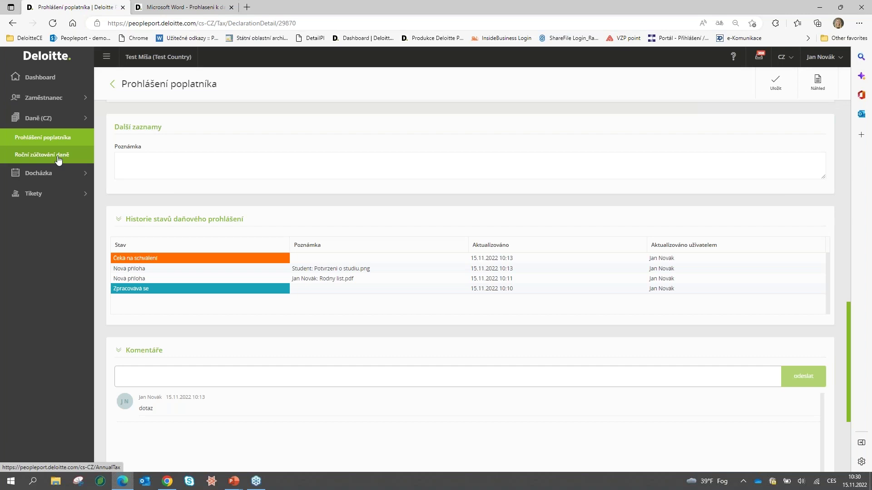
# Open the employee's annual tax settlement overview (Roční zúčtování daně) and start a new annual settlement request
pyautogui.click(58, 159)
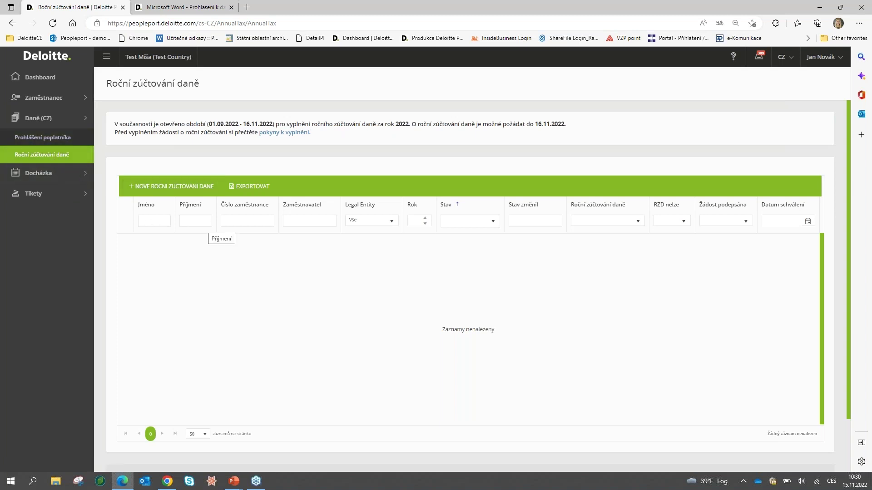
pyautogui.moveTo(245, 124); pyautogui.dragTo(275, 125)
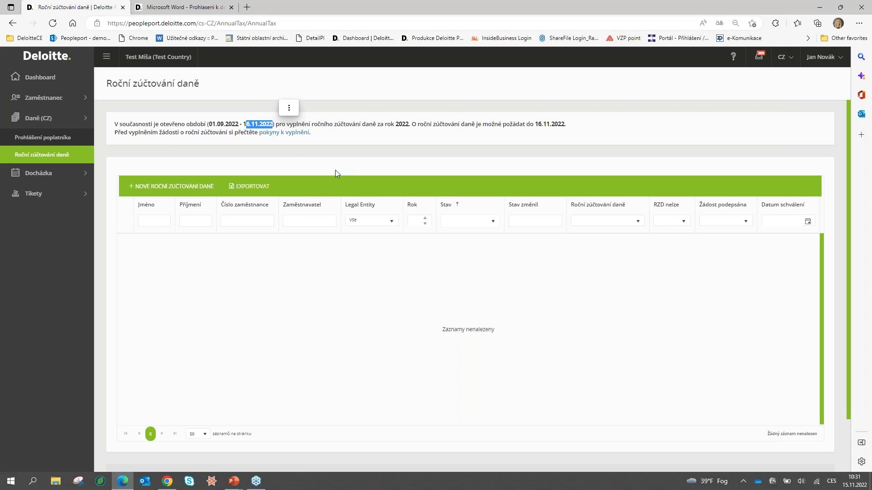
pyautogui.click(176, 195)
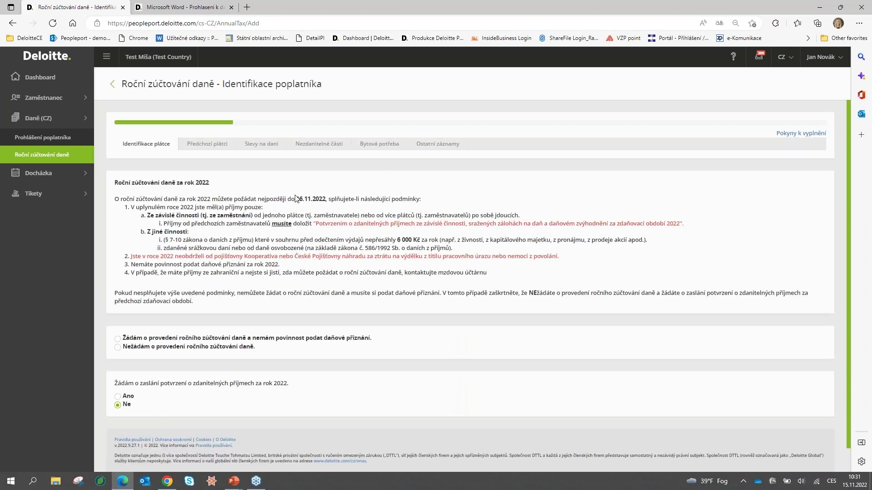
# Try declining the annual settlement with the income confirmation set to Ano, and select Žádám o provedení ročního zúčtování daně instead
pyautogui.click(135, 350)
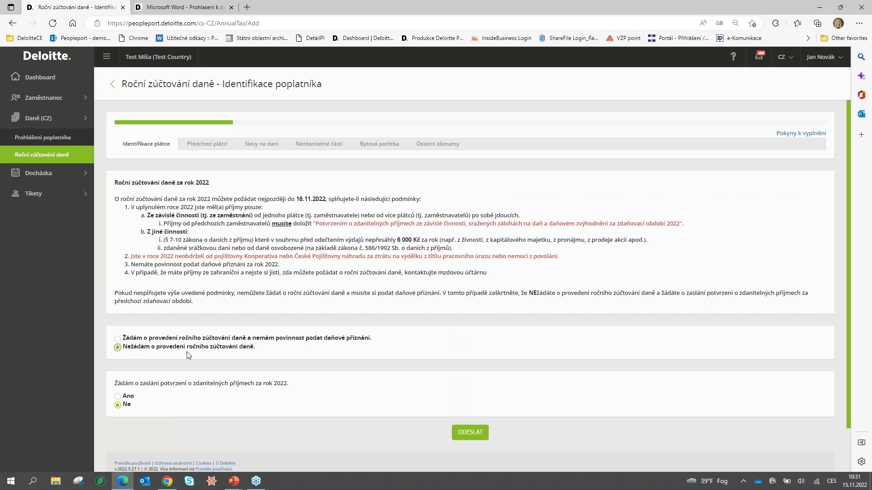
pyautogui.click(123, 396)
pyautogui.click(118, 338)
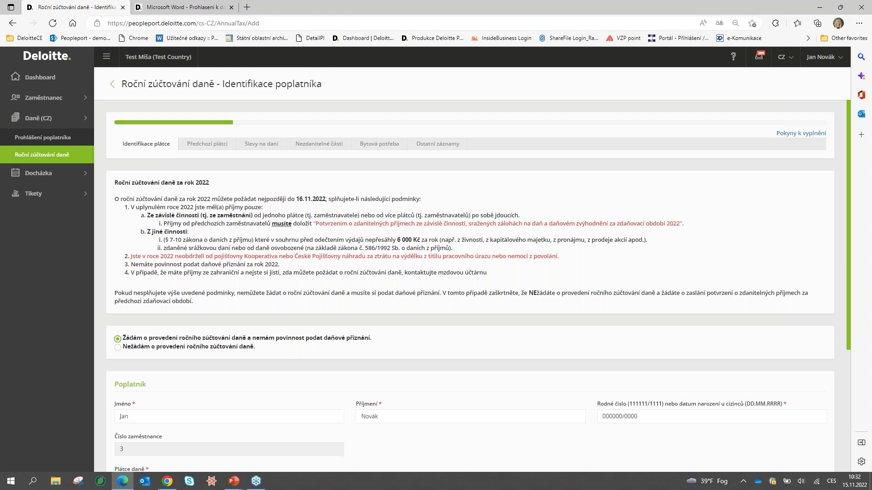
pyautogui.scroll(-1, 466, 343)
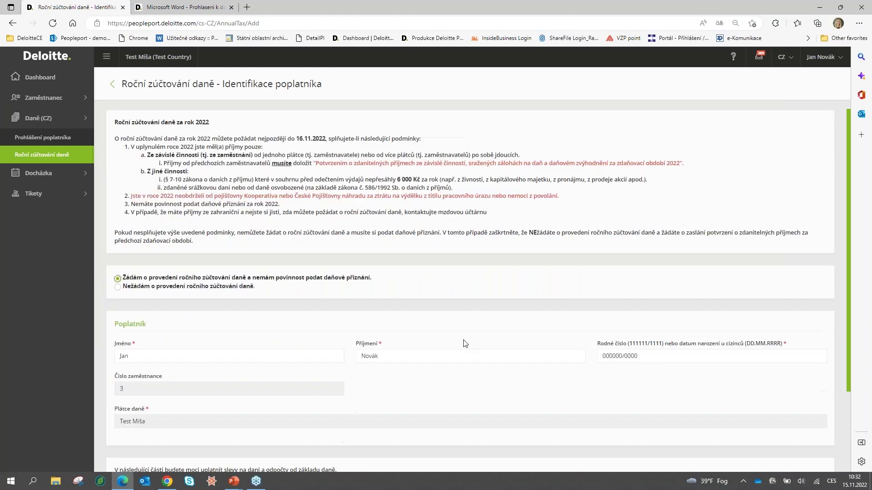
# Confirm and sign the taxpayer identification, and check the previous-payer types and the income confirmation attachment field
pyautogui.scroll(-1, 466, 343)
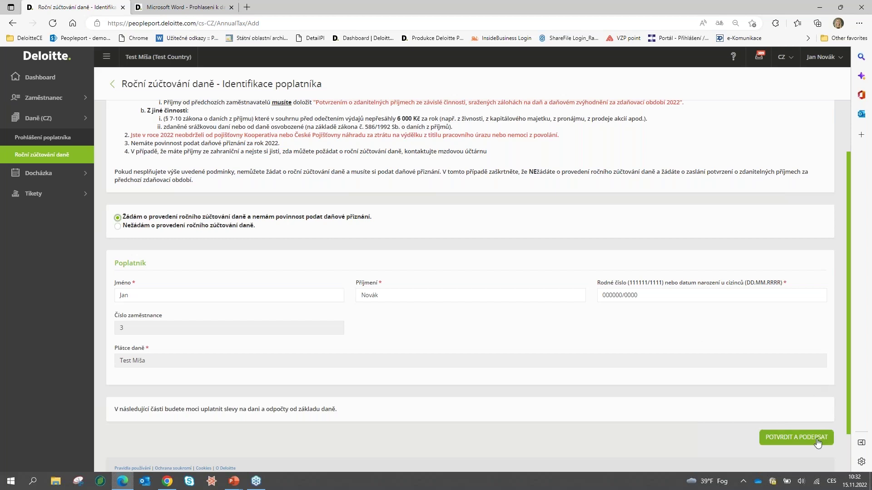
pyautogui.click(800, 439)
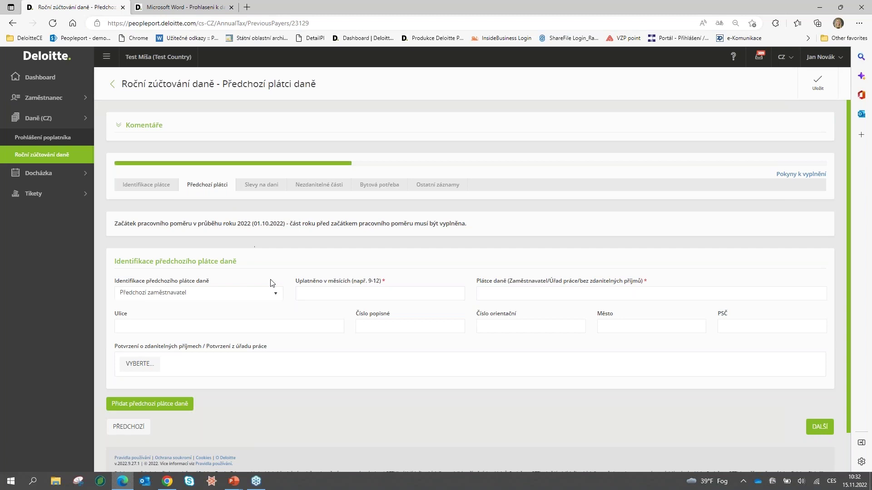
pyautogui.moveTo(253, 227); pyautogui.dragTo(285, 225)
pyautogui.click(168, 295)
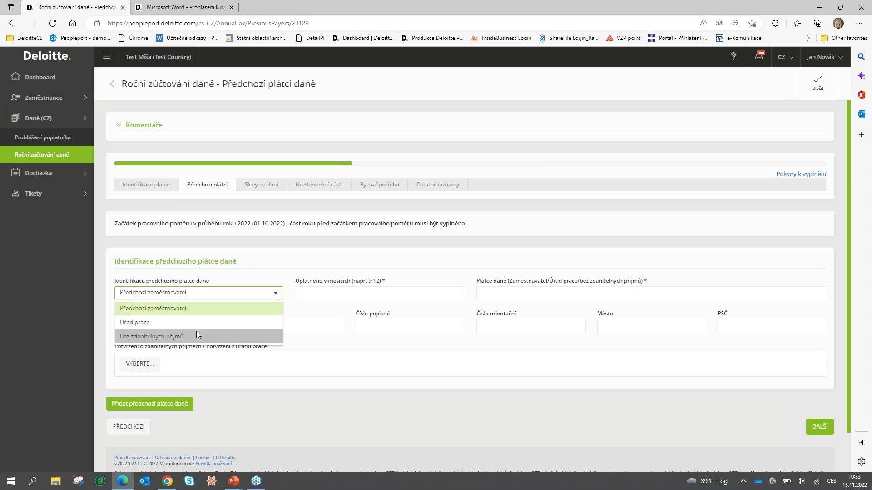
pyautogui.click(216, 309)
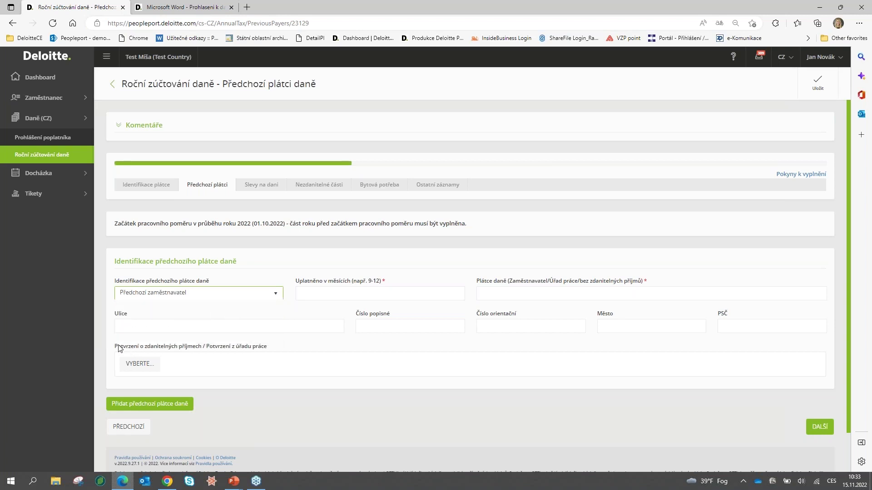
pyautogui.moveTo(117, 348); pyautogui.dragTo(203, 349)
pyautogui.click(245, 358)
# Set the previous payer to Bez zdanitelných příjmů for months 1-9, enter "Bez zd prijmu" as the payer, and continue to Slevy na dani
pyautogui.click(263, 293)
pyautogui.click(212, 339)
pyautogui.click(311, 295)
pyautogui.write('1-9')
pyautogui.click(555, 295)
pyautogui.write('Bez zd prijmu')
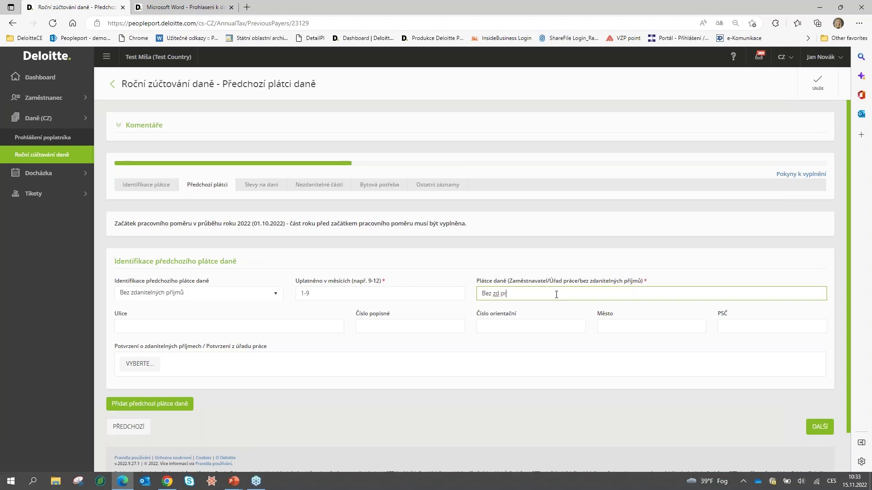
pyautogui.click(819, 428)
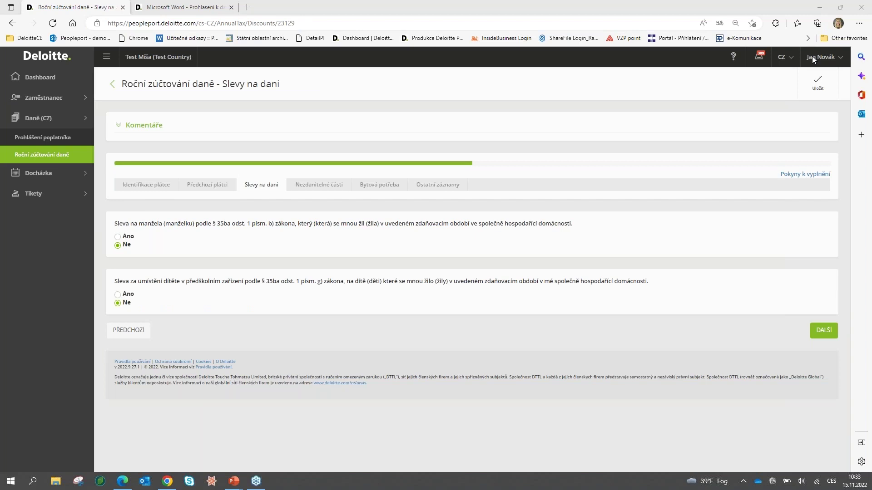
# Open the filling-in instructions (Pokyny k vyplnění) and return to the Slevy na dani page
pyautogui.click(802, 175)
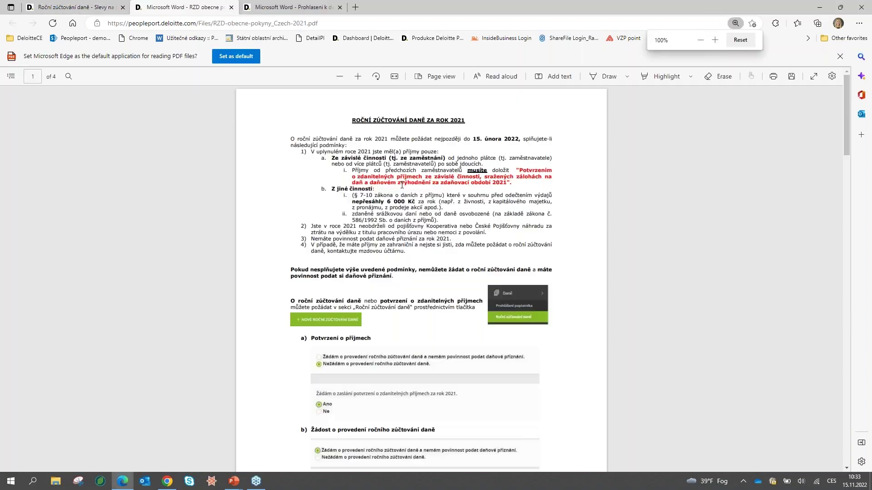
pyautogui.click(91, 9)
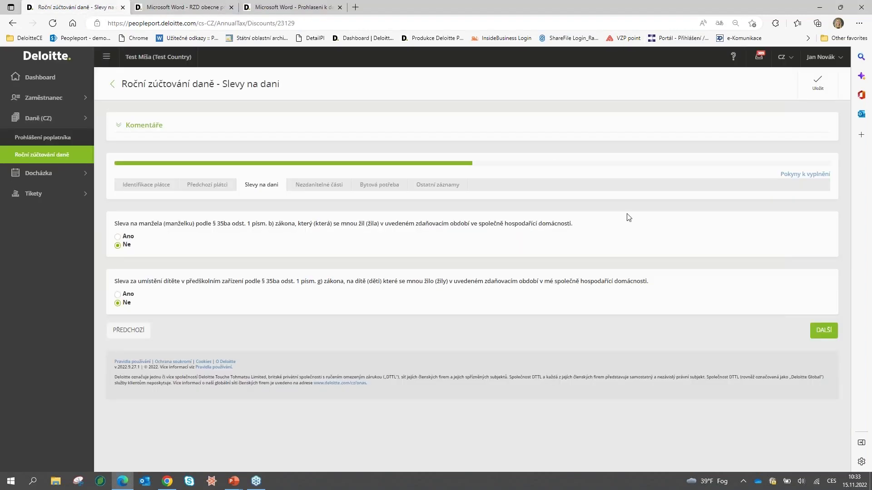
pyautogui.click(776, 56)
# Post the comment "dotaz?" on the annual settlement and collapse the comments section
pyautogui.click(136, 126)
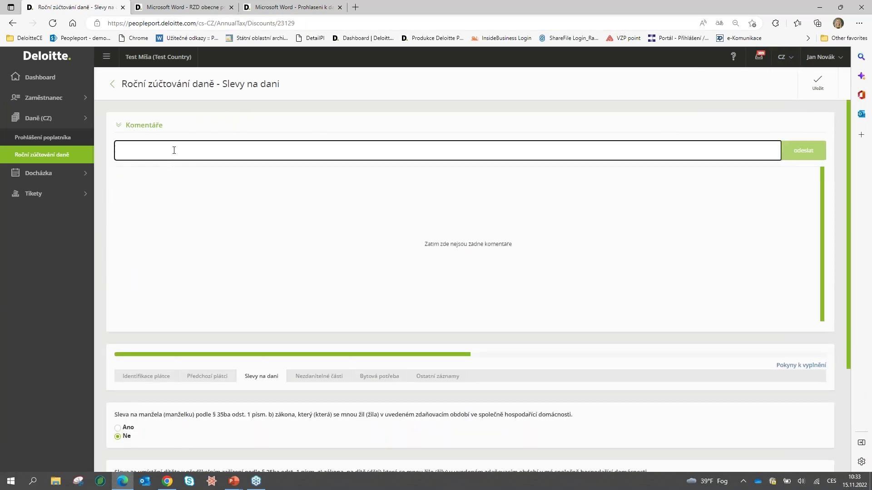
pyautogui.click(174, 151)
pyautogui.write('dotaz?')
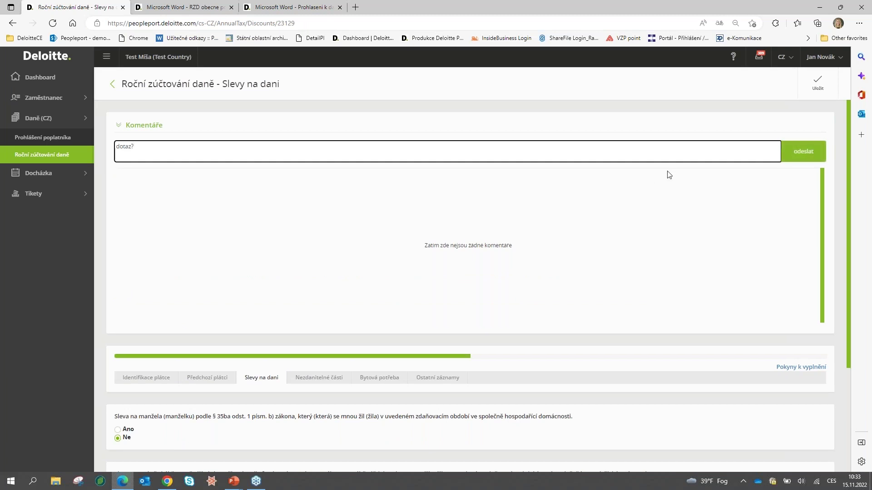
pyautogui.click(803, 155)
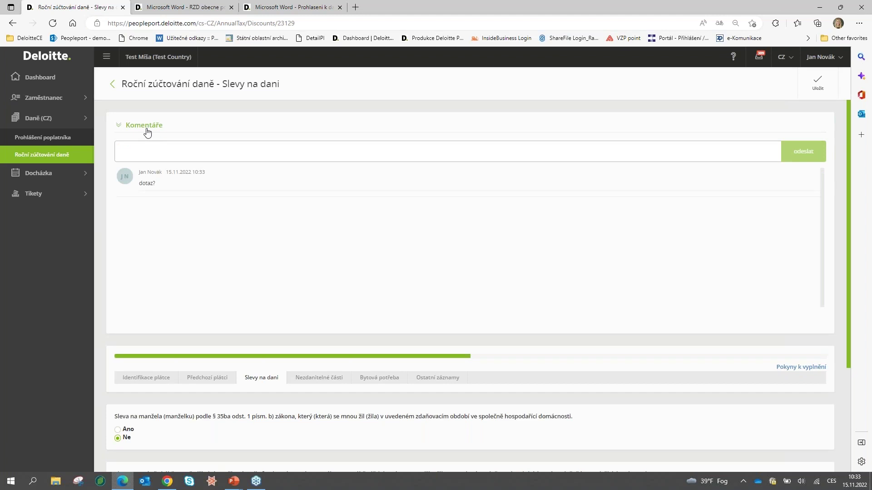
pyautogui.click(148, 129)
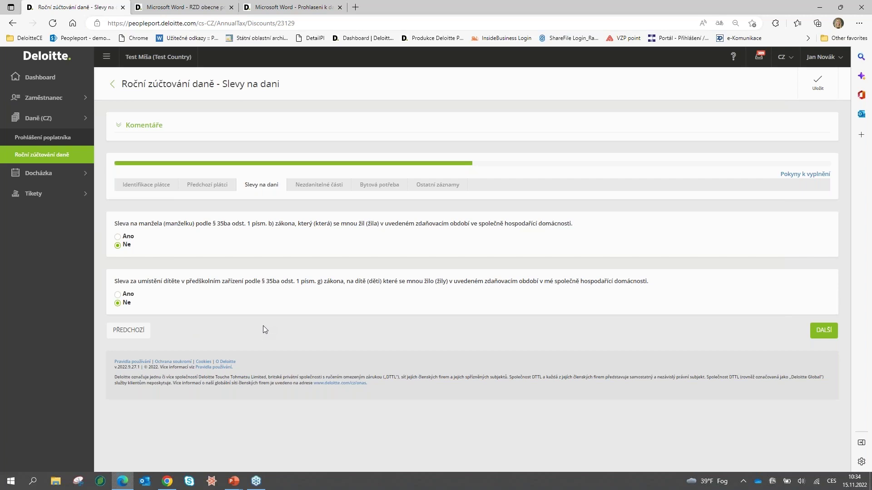
# Try the spouse discount with Ano, review its conditions and required details, and return the answer to Ne
pyautogui.click(128, 238)
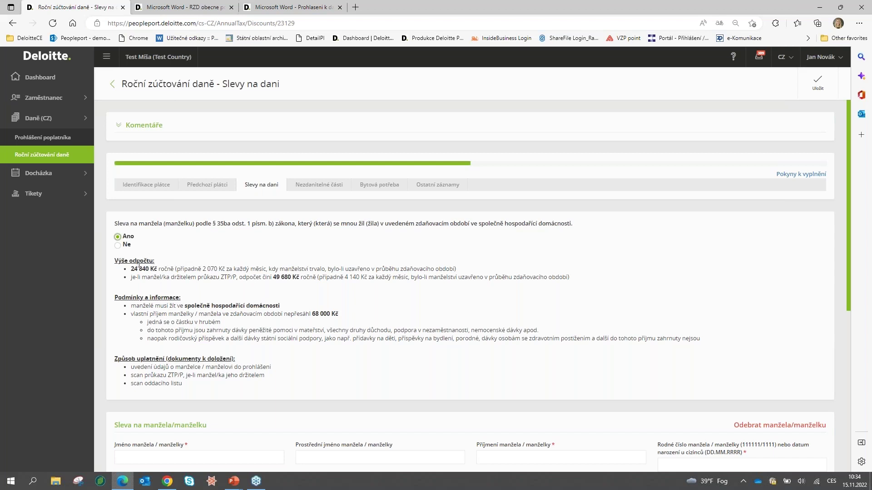
pyautogui.moveTo(135, 361); pyautogui.dragTo(226, 362)
pyautogui.scroll(-1, 225, 363)
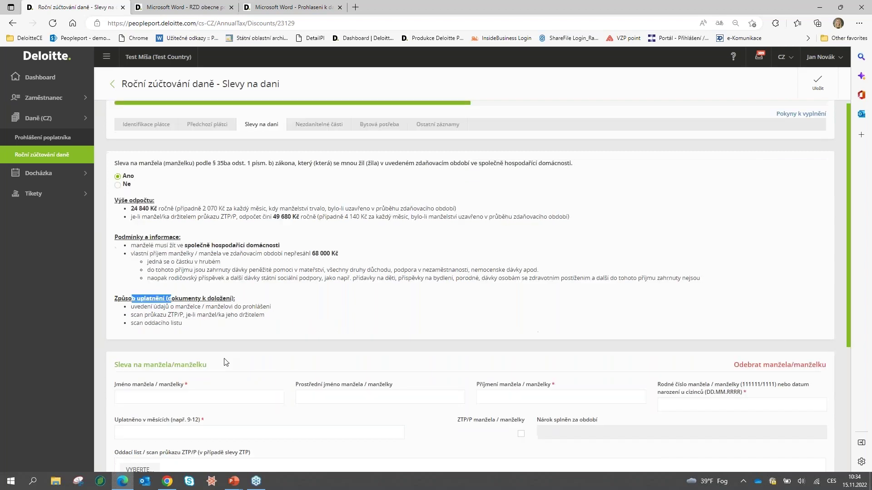
pyautogui.scroll(-2, 331, 358)
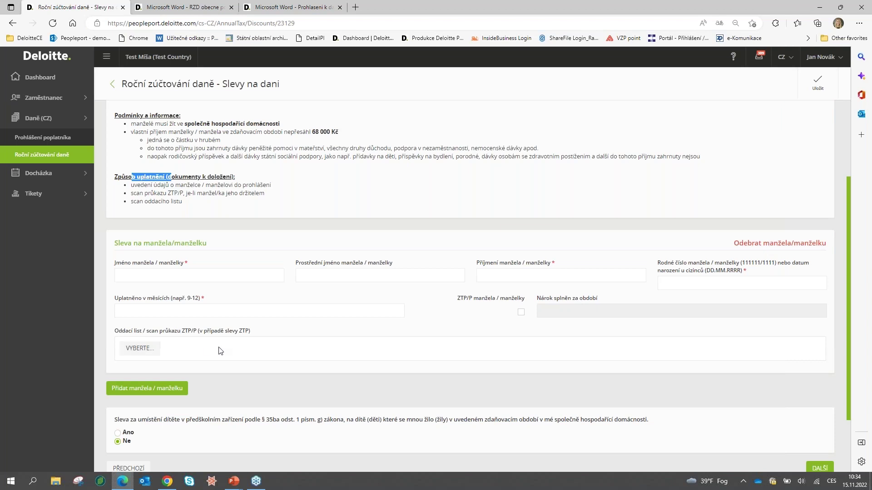
pyautogui.scroll(3, 176, 332)
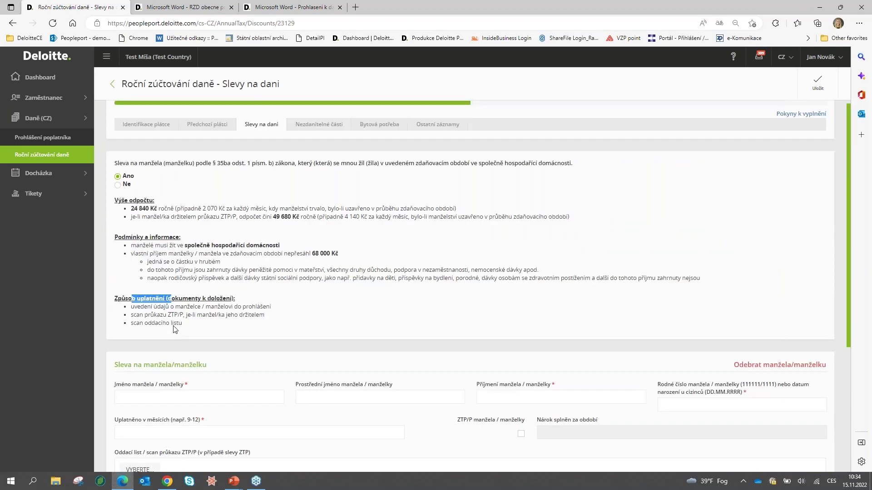
pyautogui.click(128, 185)
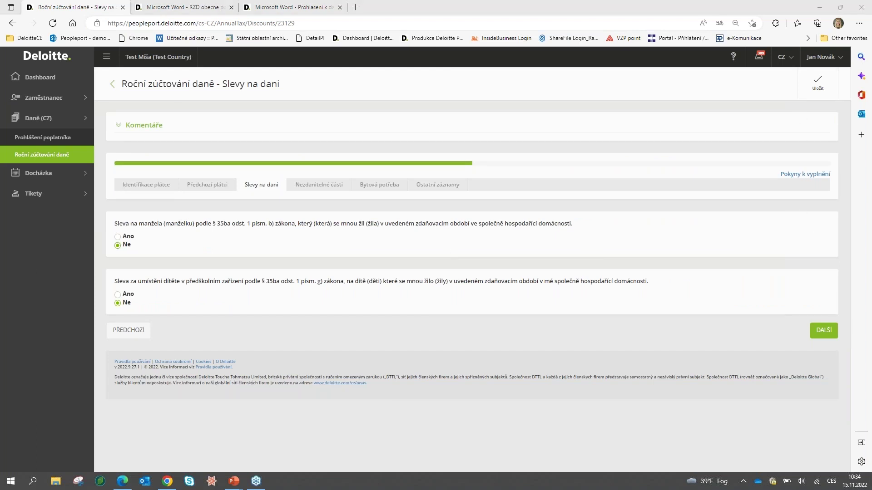
# Continue to Nezdanitelné části and claim housing loan interest (Úroky z úvěru na financování bytových potřeb) with an amount of 10000 Kč
pyautogui.click(819, 336)
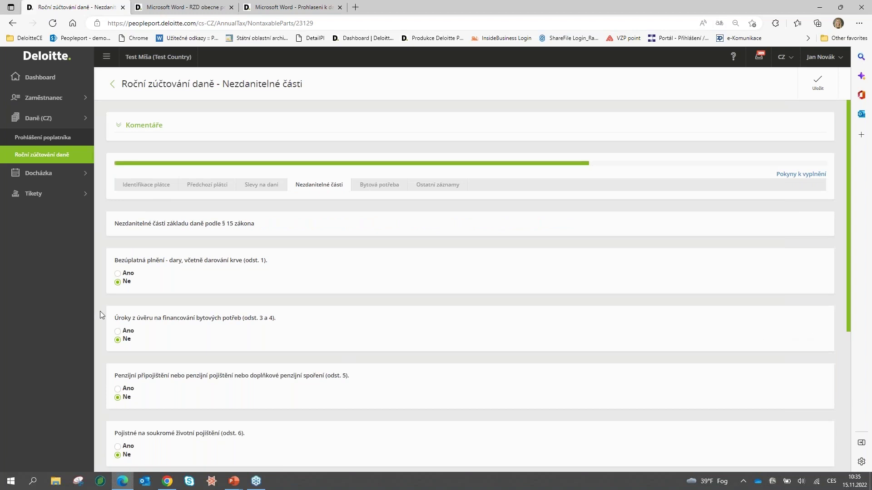
pyautogui.scroll(-1, 163, 278)
pyautogui.scroll(1, 161, 286)
pyautogui.click(128, 330)
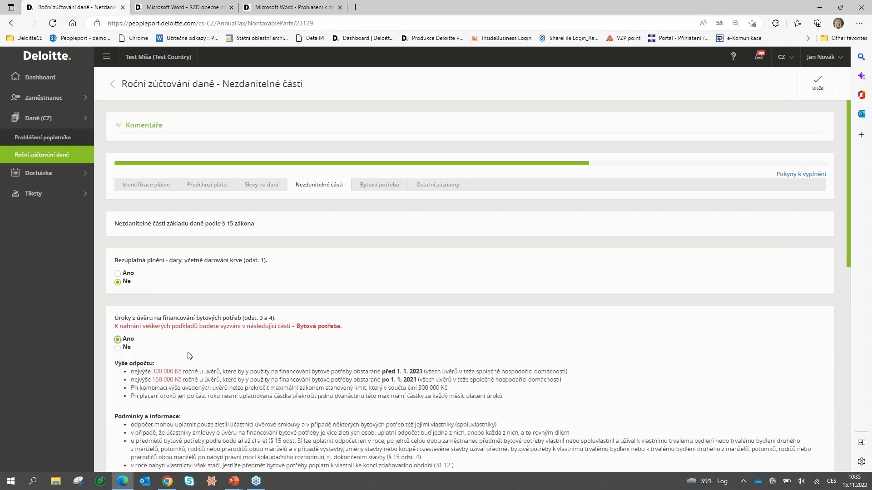
pyautogui.scroll(-2, 189, 353)
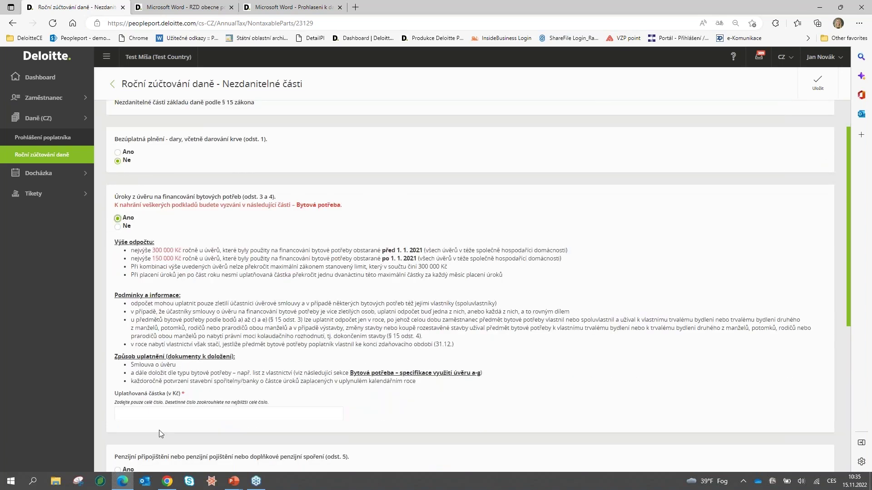
pyautogui.click(159, 417)
pyautogui.write('10000')
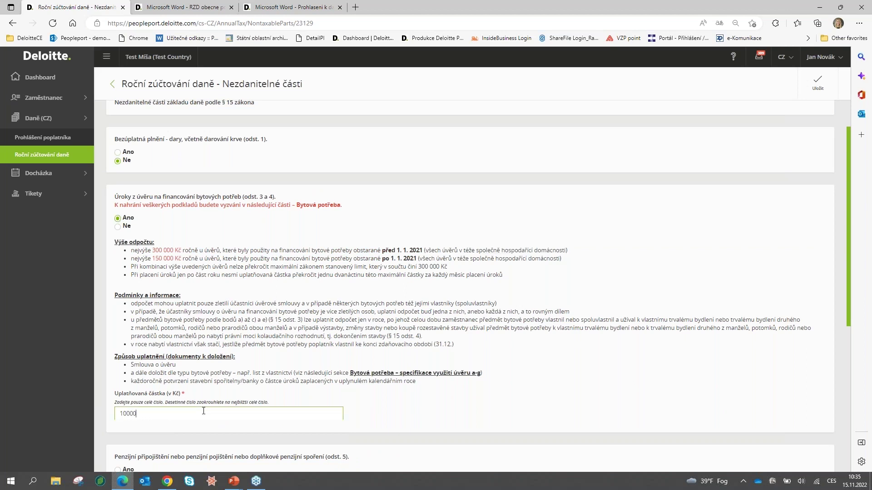
# Continue to the Bytová potřeba section and answer Ano for item b), the land purchase
pyautogui.scroll(1, 402, 302)
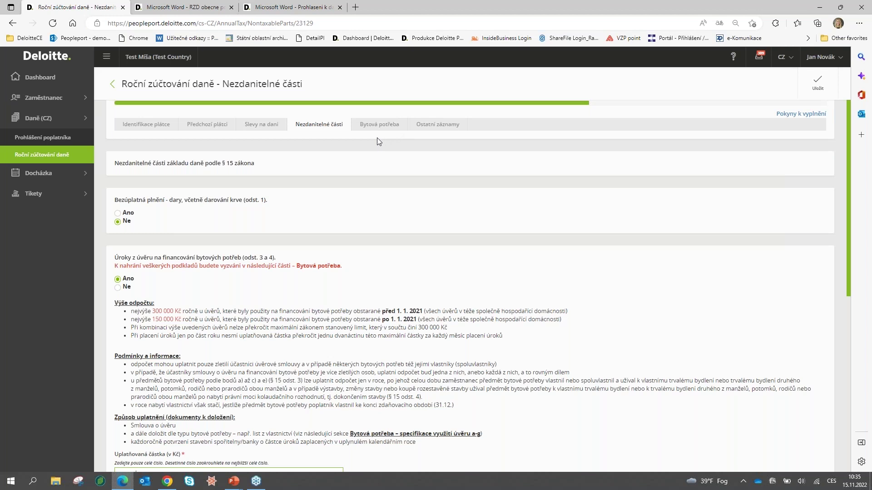
pyautogui.scroll(-7, 716, 331)
pyautogui.click(812, 438)
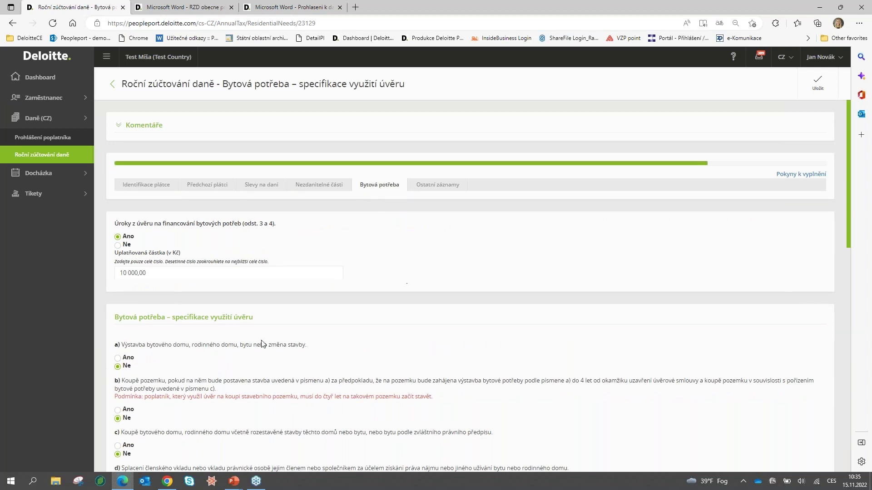
pyautogui.scroll(-4, 209, 366)
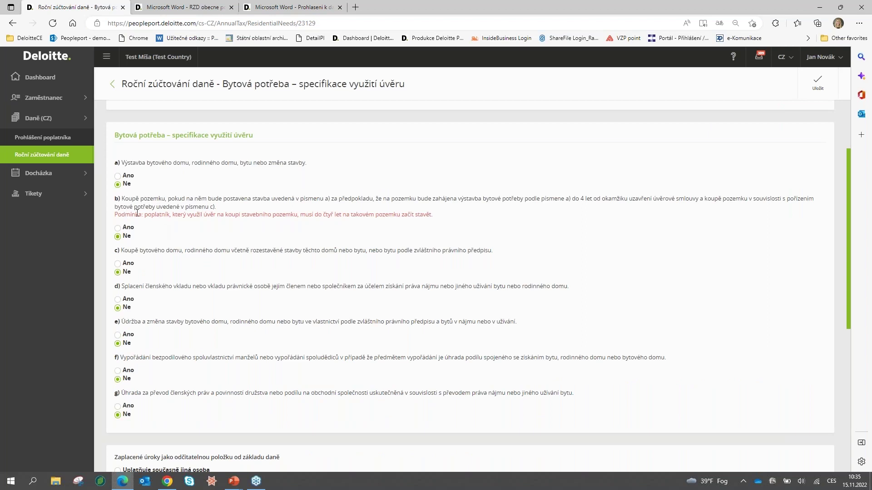
pyautogui.click(129, 230)
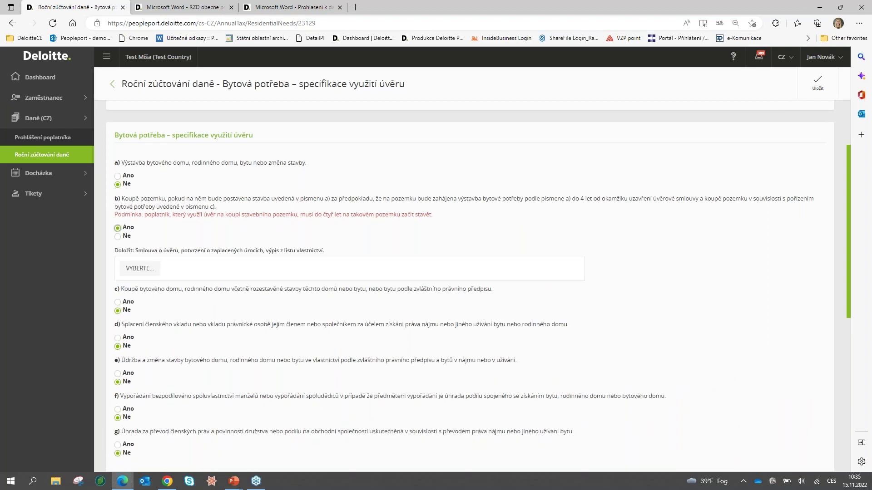
# Attach Uver smlouva.png as the supporting document for the land purchase in item b)
pyautogui.moveTo(119, 251); pyautogui.dragTo(322, 254)
pyautogui.click(161, 261)
pyautogui.click(139, 268)
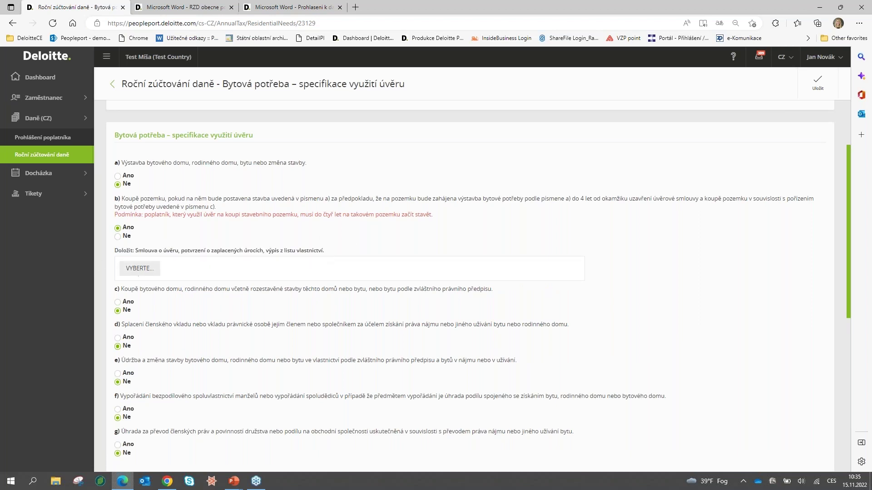
pyautogui.scroll(-4, 200, 165)
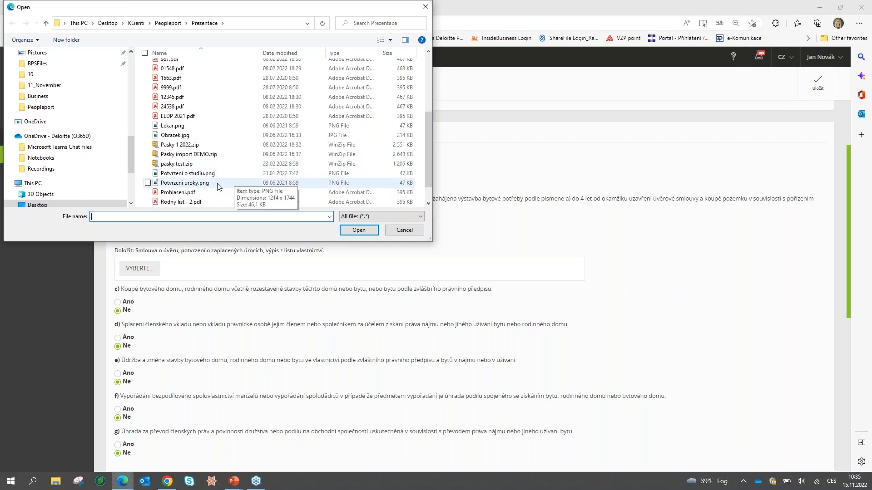
pyautogui.click(210, 185)
pyautogui.scroll(-1, 209, 186)
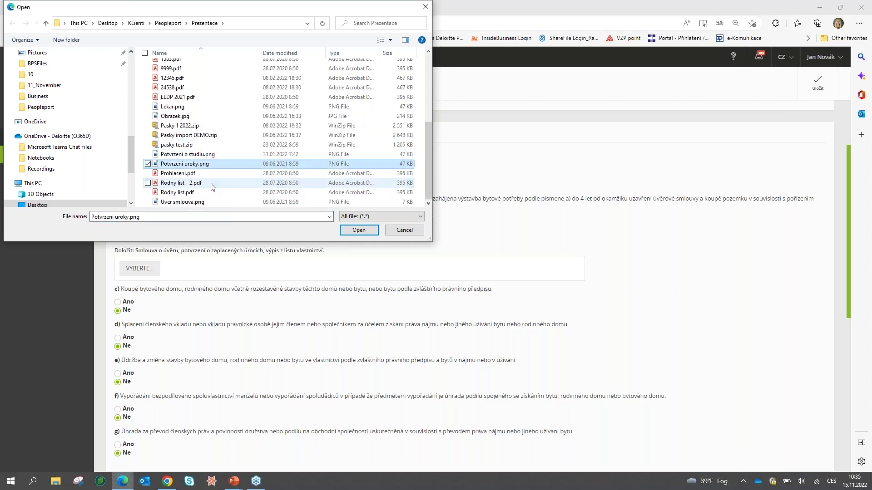
pyautogui.click(196, 202)
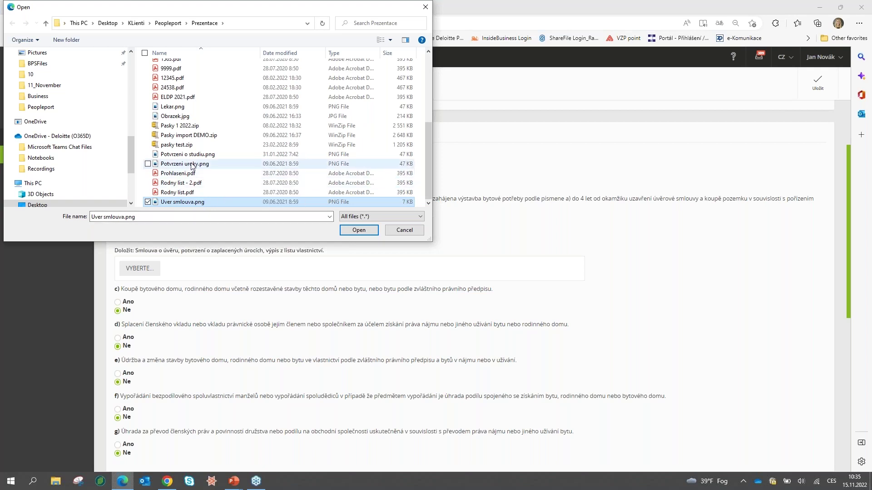
pyautogui.keyDown('ctrl'); pyautogui.click(205, 164); pyautogui.keyUp('ctrl')
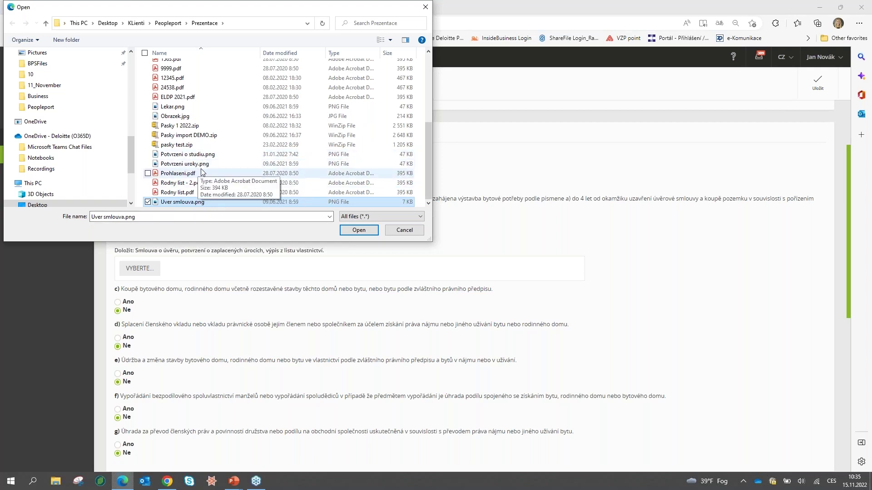
pyautogui.click(347, 230)
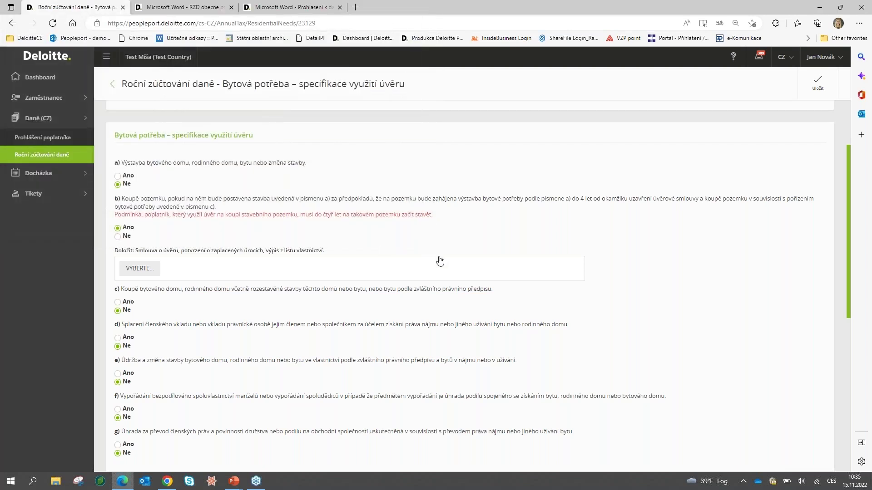
# Try Uplatňuje současně jiná osoba for the paid interest, and select Žádná jiná osoba neuplatňuje instead
pyautogui.scroll(-7, 514, 263)
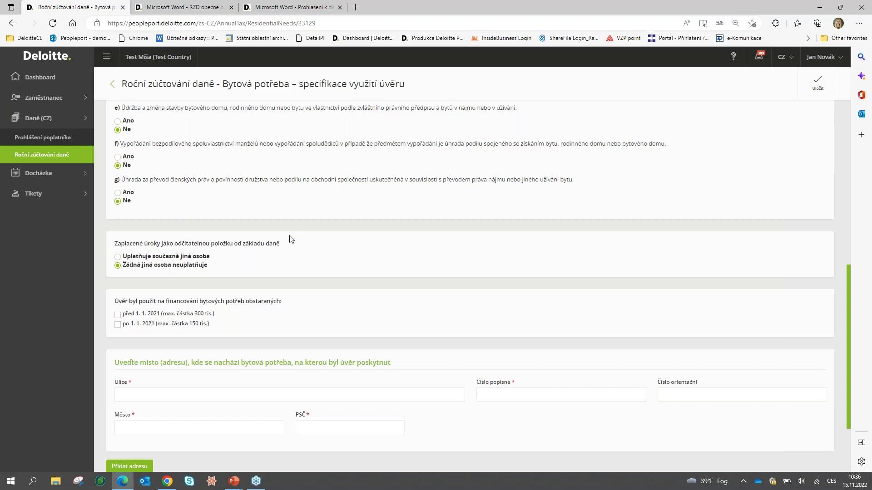
pyautogui.click(118, 257)
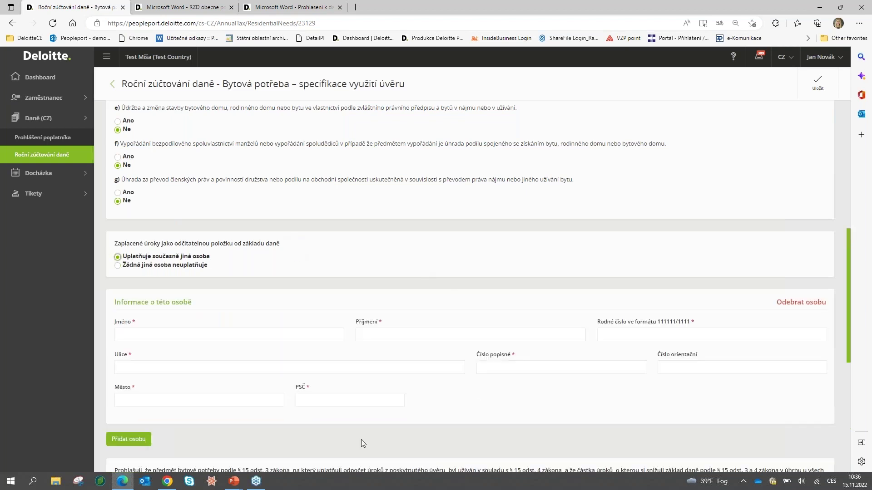
pyautogui.click(137, 265)
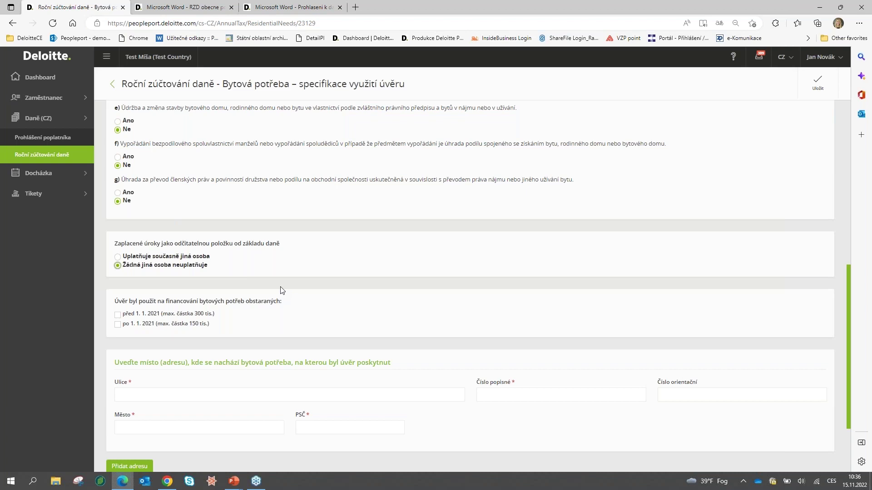
pyautogui.scroll(-3, 317, 274)
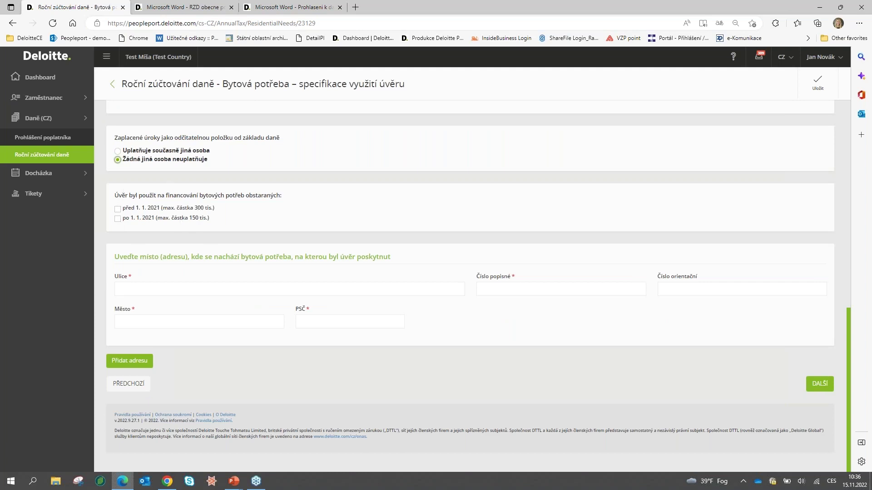
pyautogui.click(118, 210)
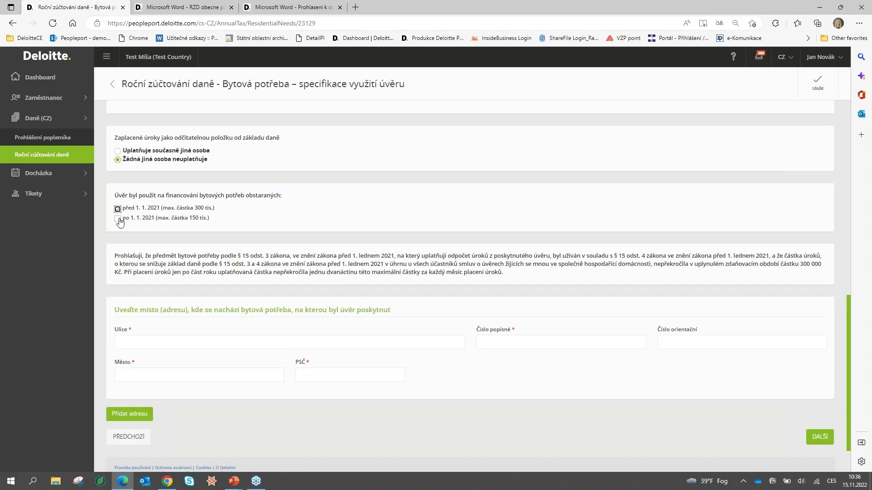
pyautogui.click(118, 219)
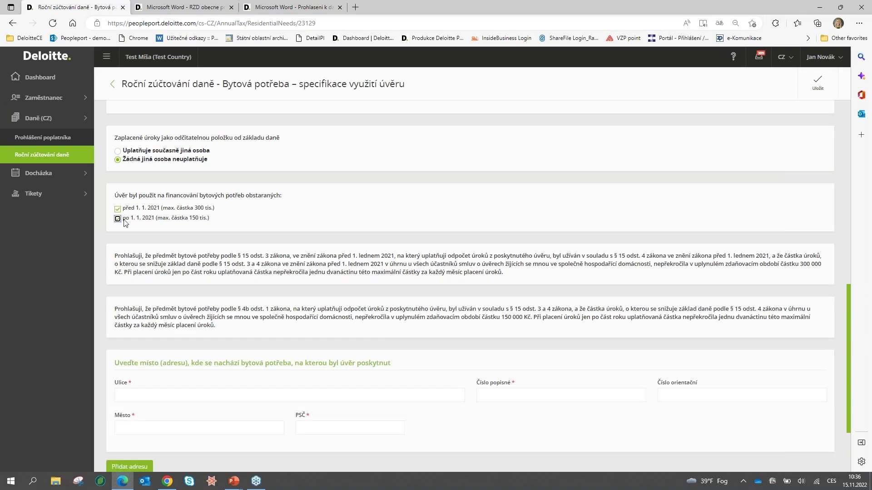
pyautogui.click(117, 219)
pyautogui.click(117, 209)
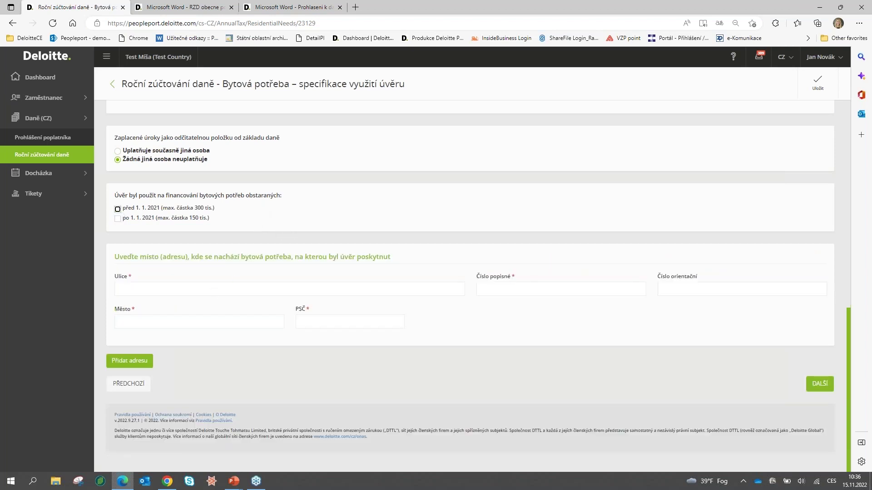
# Fill in the street, house number, city and postal code of the property the housing loan was granted for
pyautogui.click(222, 295)
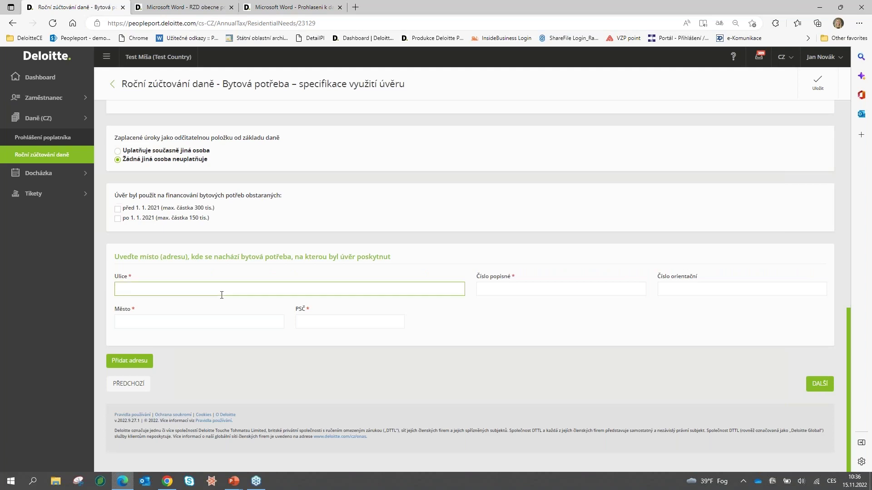
pyautogui.write('Ulice')
pyautogui.press('Tab')
pyautogui.write('10')
pyautogui.press('Tab')
pyautogui.press('Tab')
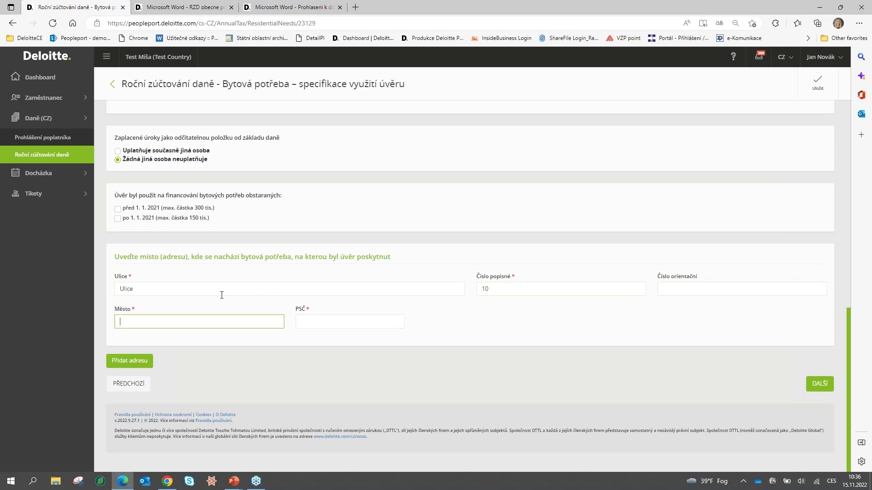
pyautogui.write('Praha')
pyautogui.press('Tab')
pyautogui.write('10000')
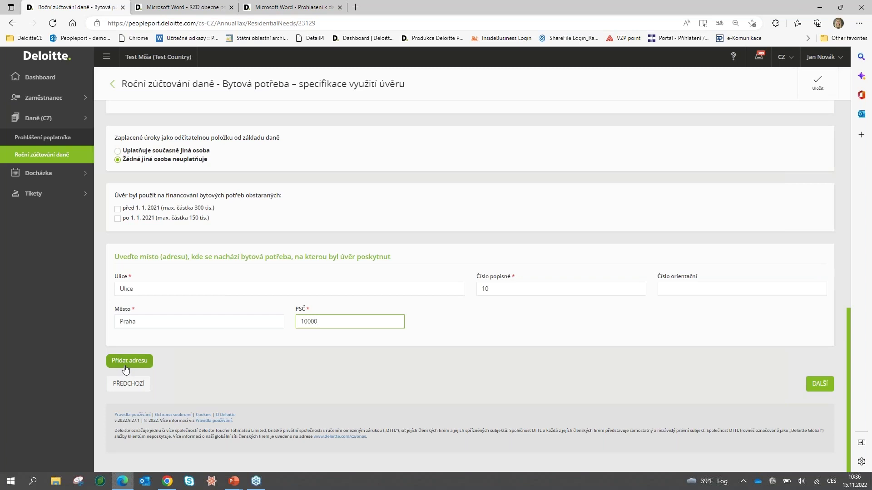
# Mark the loan as used for housing needs acquired před 1. 1. 2021 (max. částka 300 tis.) and continue to Ostatní záznamy
pyautogui.click(831, 391)
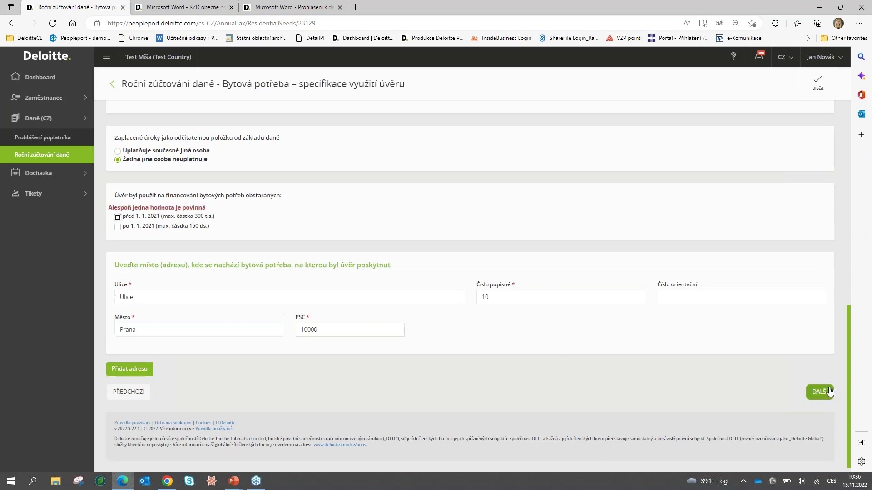
pyautogui.click(126, 220)
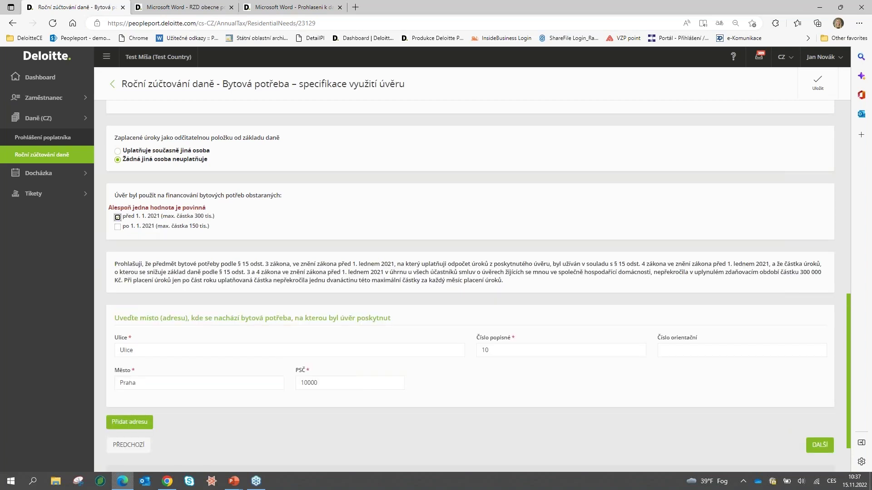
pyautogui.click(820, 445)
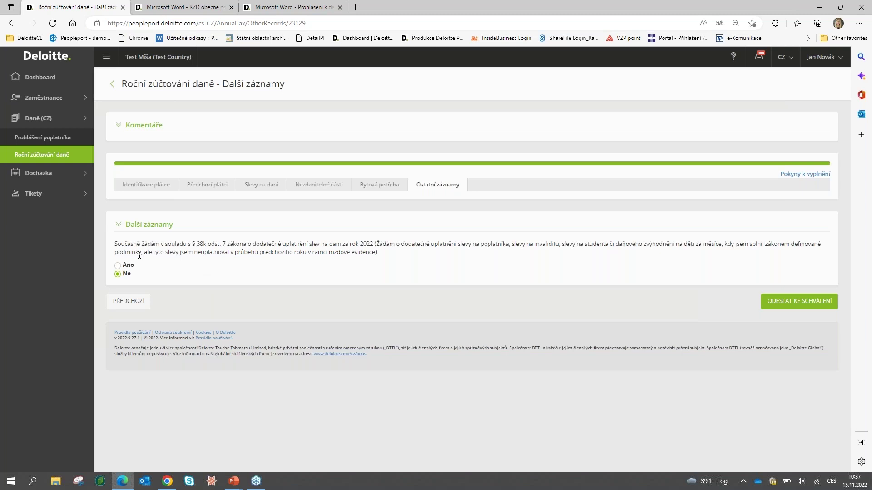
# Answer Ano to the additional 2022 tax discount claim and enter the note "douplatneni slevy na studenta"
pyautogui.click(119, 265)
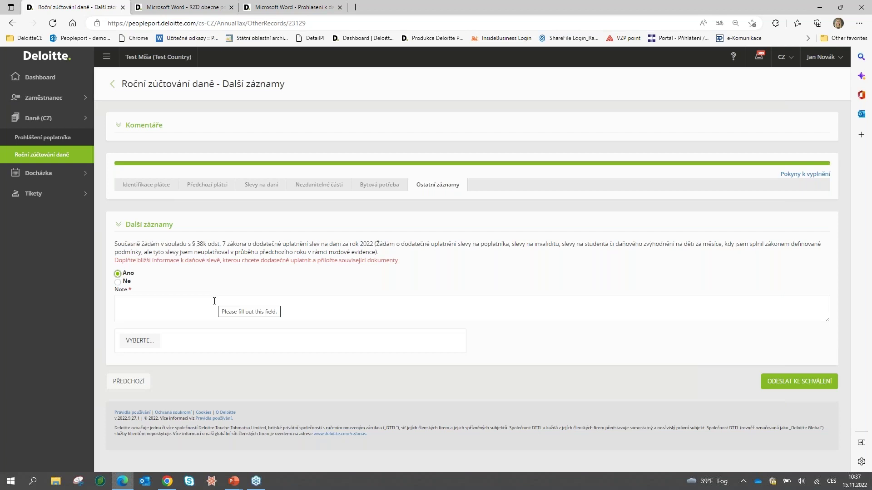
pyautogui.click(214, 301)
pyautogui.write('dou')
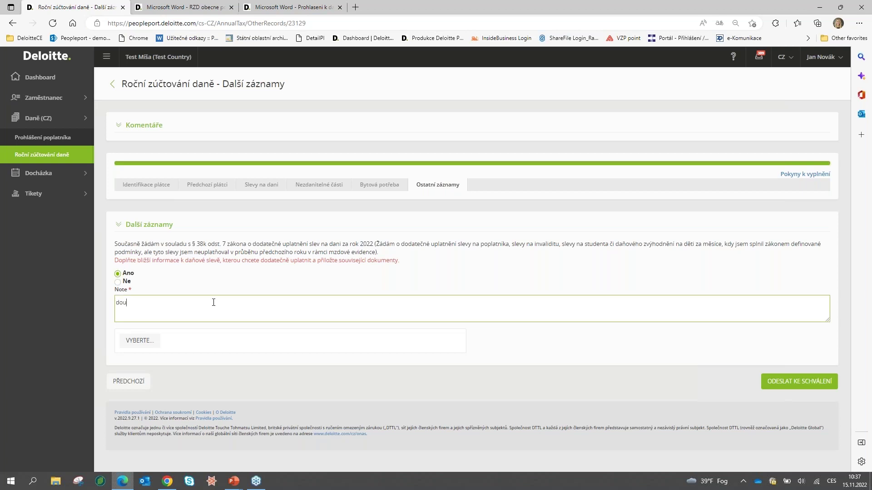
pyautogui.write('platneni slevy na studenta')
# Attach Potvrzeni o studiu.png to the additional claim and submit the settlement request for approval
pyautogui.click(142, 346)
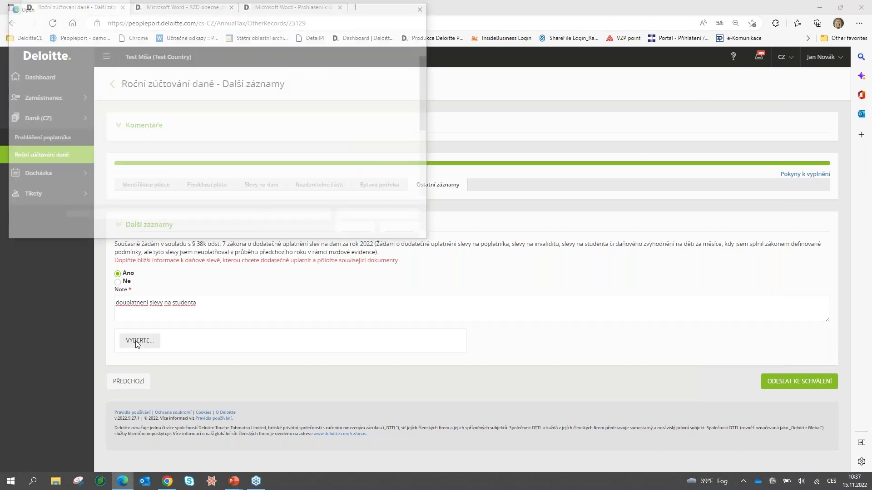
pyautogui.scroll(-5, 205, 177)
pyautogui.click(203, 154)
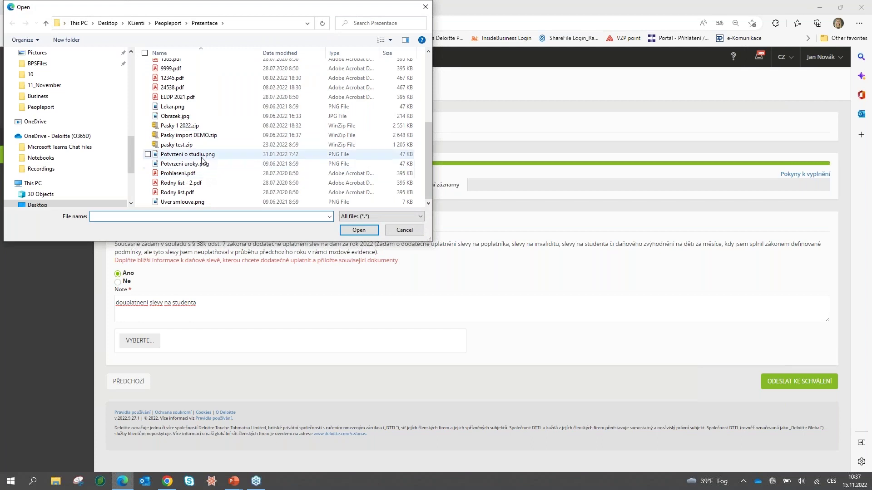
pyautogui.click(370, 234)
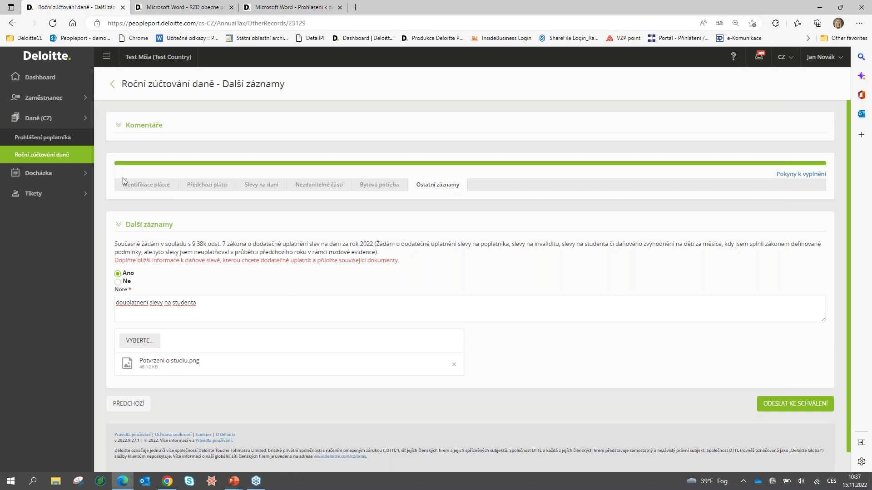
pyautogui.click(805, 410)
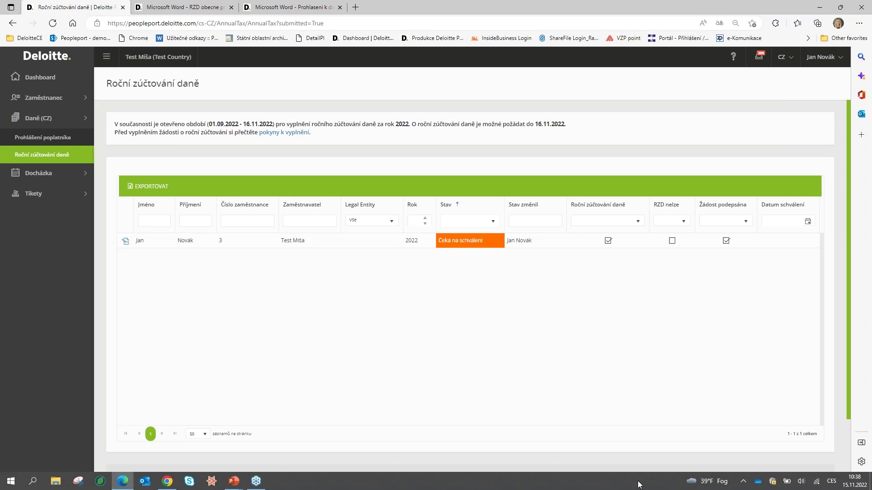
# View the employee's Prohlášení poplatníka list, and switch to the administrator's Google Chrome session to open Roční zúčtování daně
pyautogui.click(43, 139)
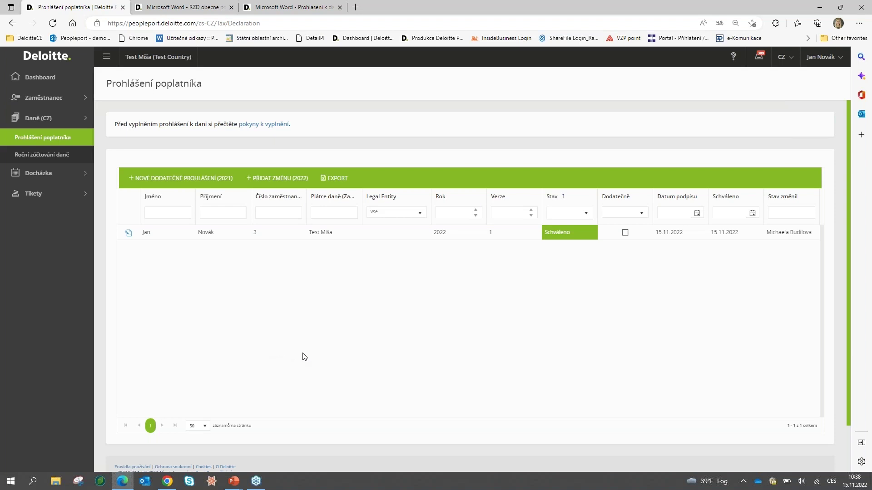
pyautogui.hotkey('alt', 'Tab')
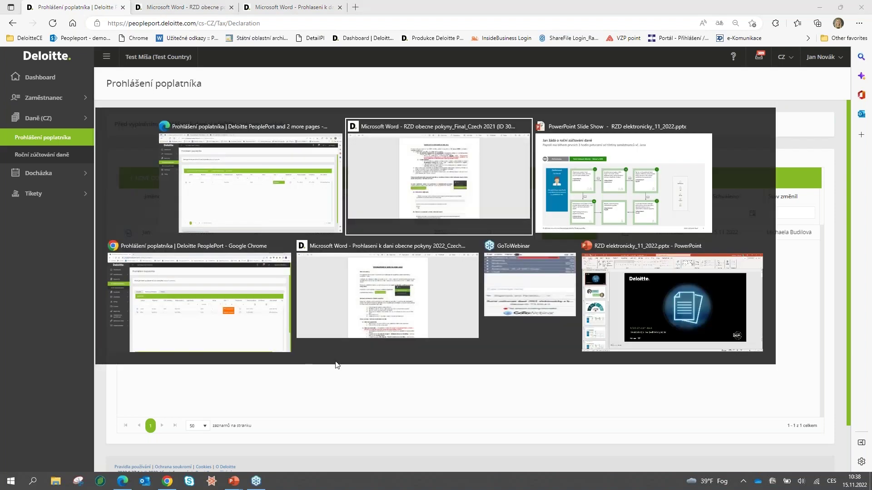
pyautogui.click(247, 313)
pyautogui.click(75, 172)
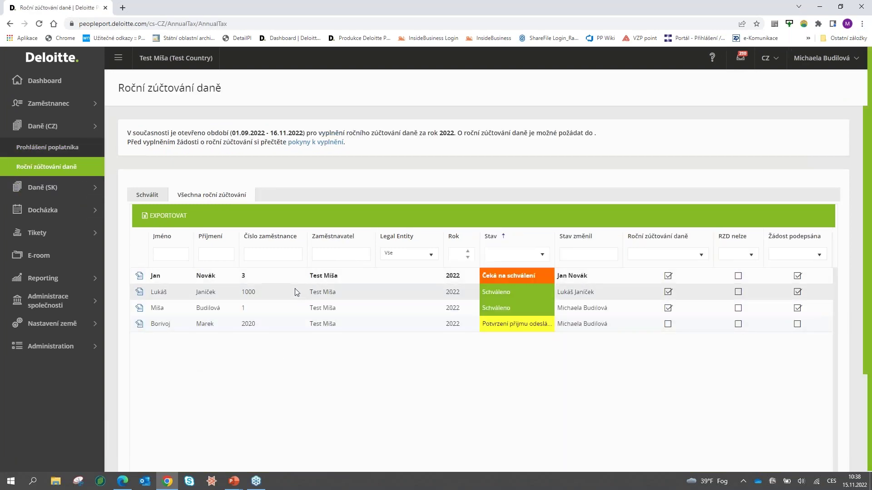
# Widen the Stav column and filter the annual settlement list to Čeká na schválení
pyautogui.moveTo(483, 325); pyautogui.dragTo(549, 326)
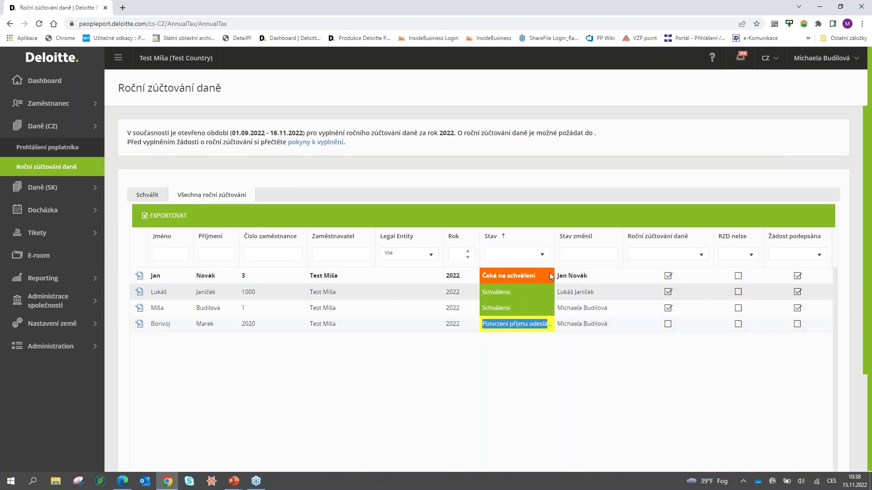
pyautogui.moveTo(554, 236); pyautogui.dragTo(593, 234)
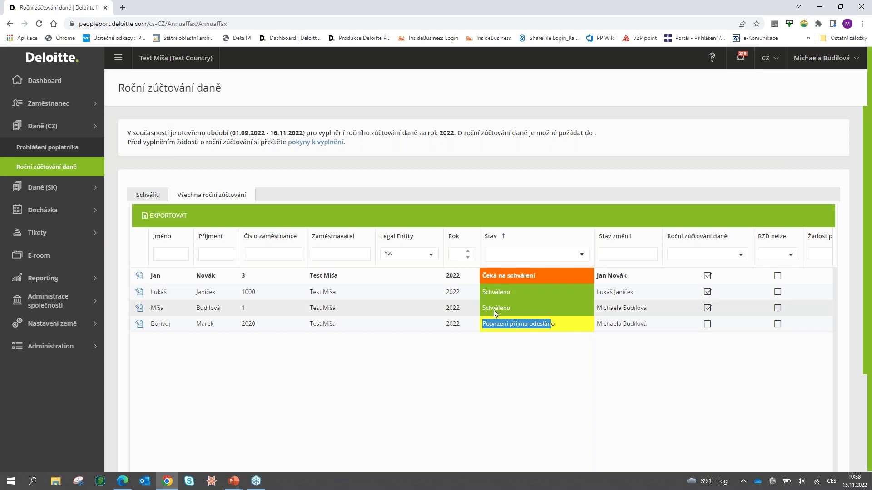
pyautogui.click(581, 254)
pyautogui.click(546, 299)
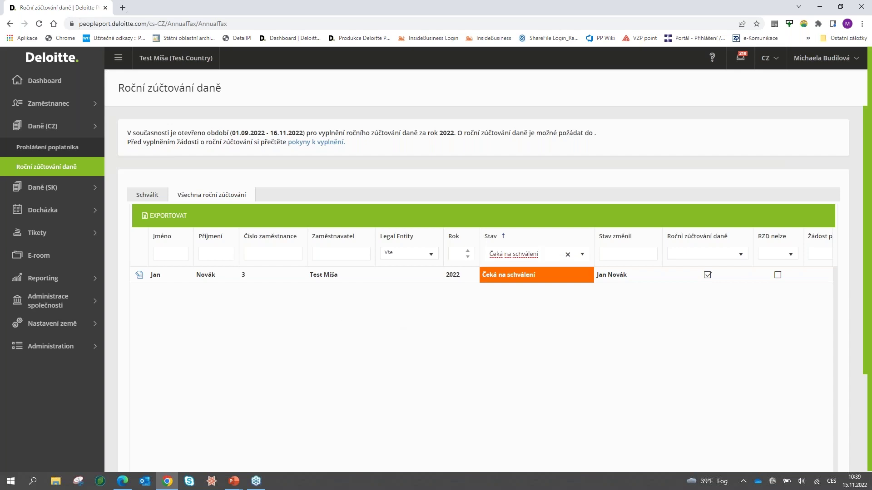
# Open the employee's pending settlement request and review its entries down to the Bytová potřeba section
pyautogui.click(142, 279)
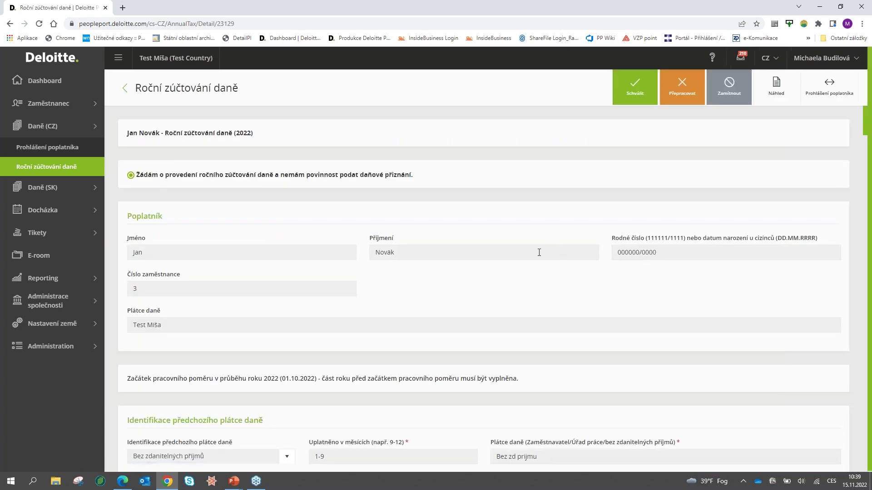
pyautogui.scroll(-5, 526, 254)
pyautogui.scroll(-3, 524, 254)
pyautogui.scroll(5, 395, 295)
pyautogui.scroll(-2, 268, 343)
pyautogui.scroll(-8, 395, 320)
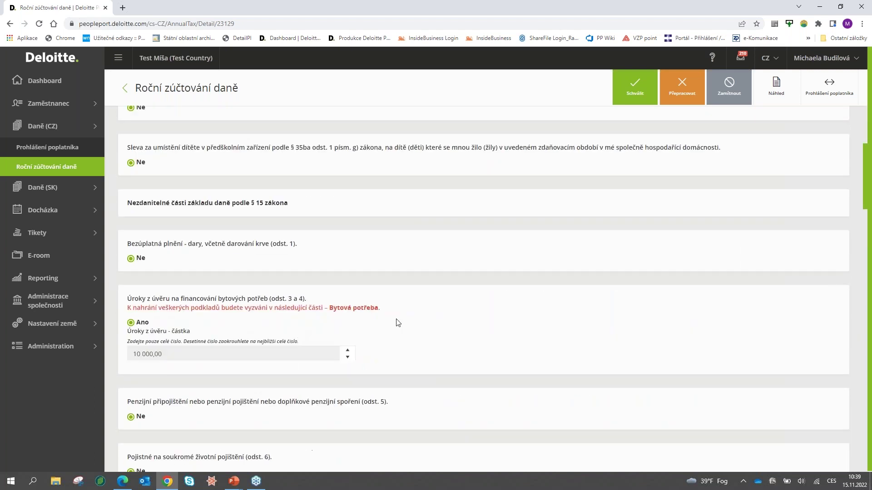
pyautogui.scroll(-7, 449, 327)
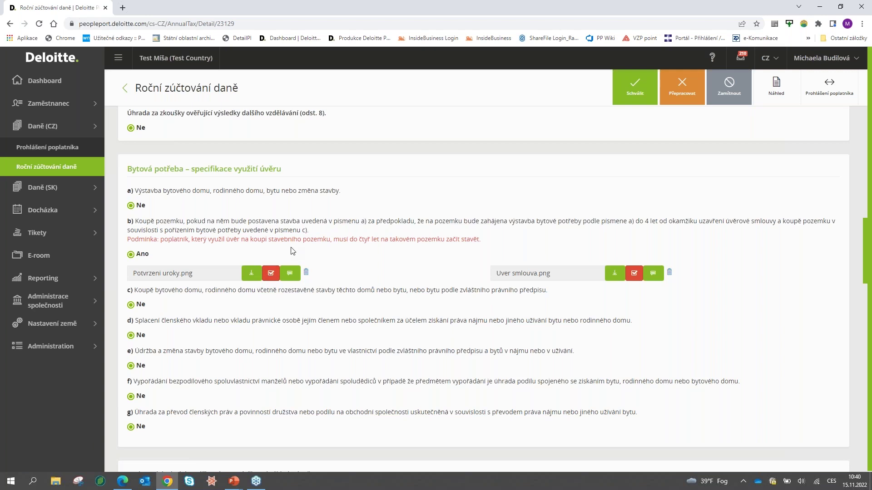
# Mark the Uver smlouva.png attachment as checked and add the note "cislo smlouvy, ucastniky smlouvy" to it
pyautogui.click(638, 277)
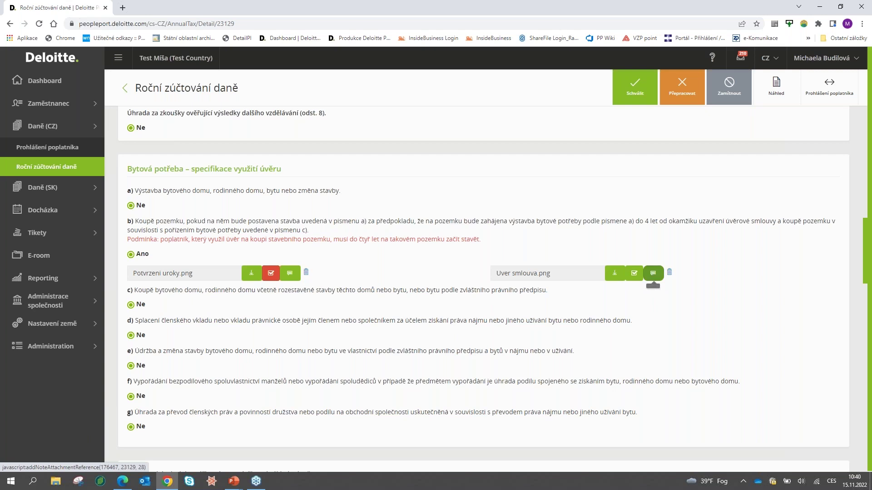
pyautogui.click(653, 273)
pyautogui.write('c')
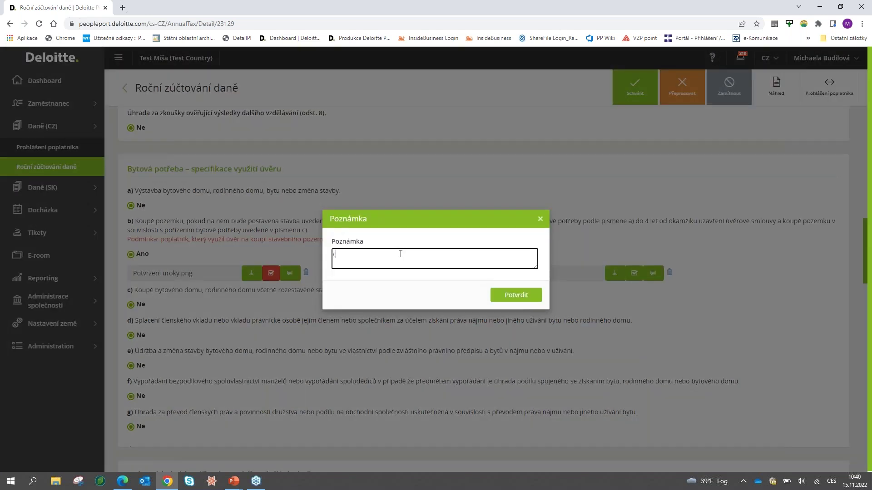
pyautogui.write('islo smlouvy, ucastniky')
pyautogui.write(' smlouvy')
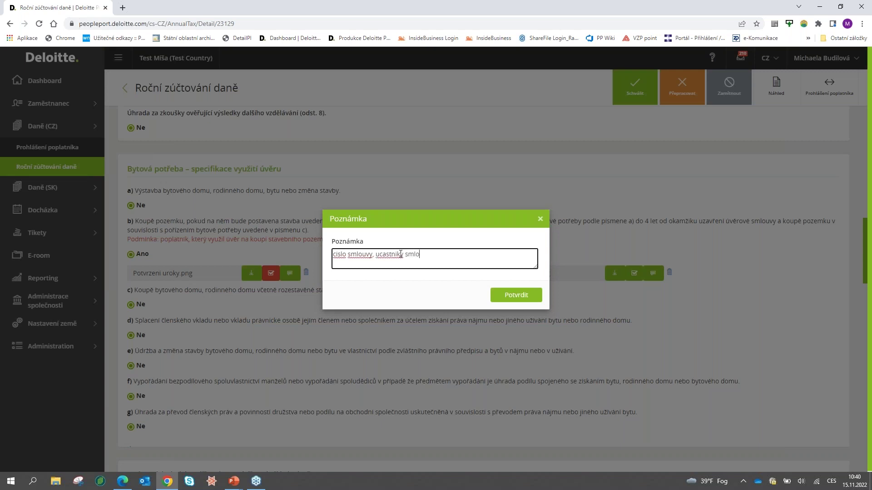
pyautogui.click(506, 298)
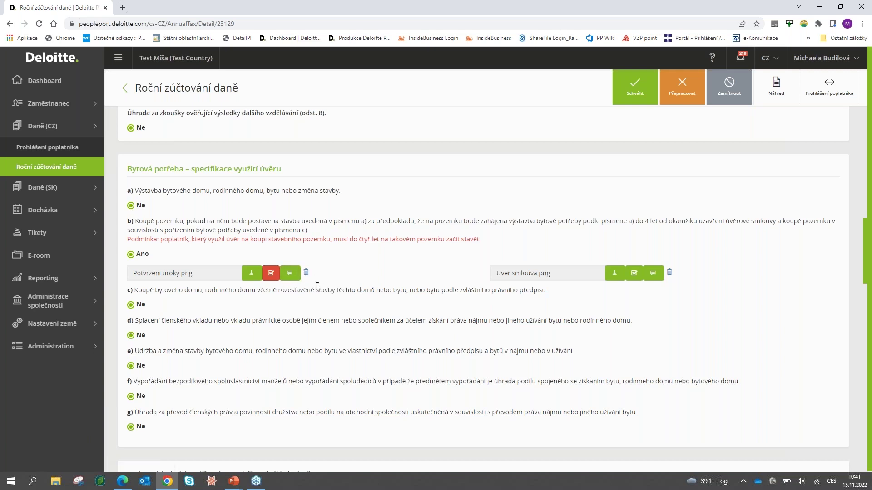
# Examine the rest of the request, including the status history, additional records and property address
pyautogui.scroll(-1, 317, 277)
pyautogui.scroll(-15, 316, 280)
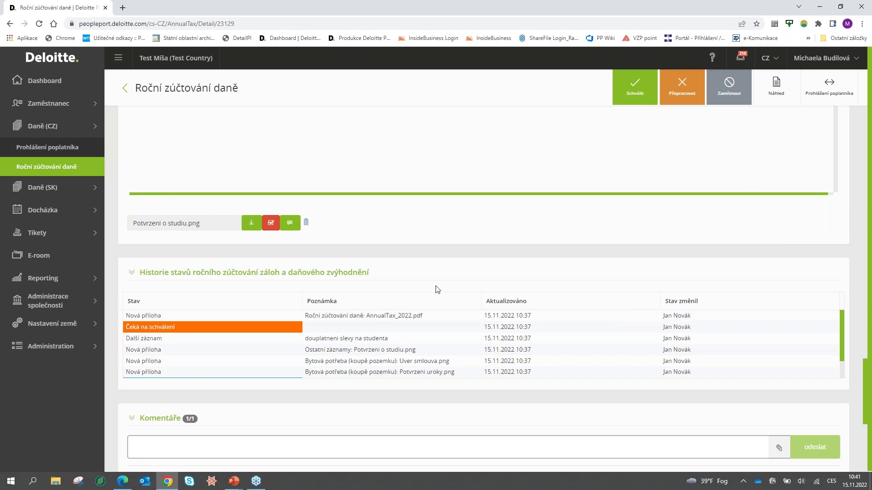
pyautogui.scroll(5, 619, 292)
pyautogui.scroll(2, 621, 291)
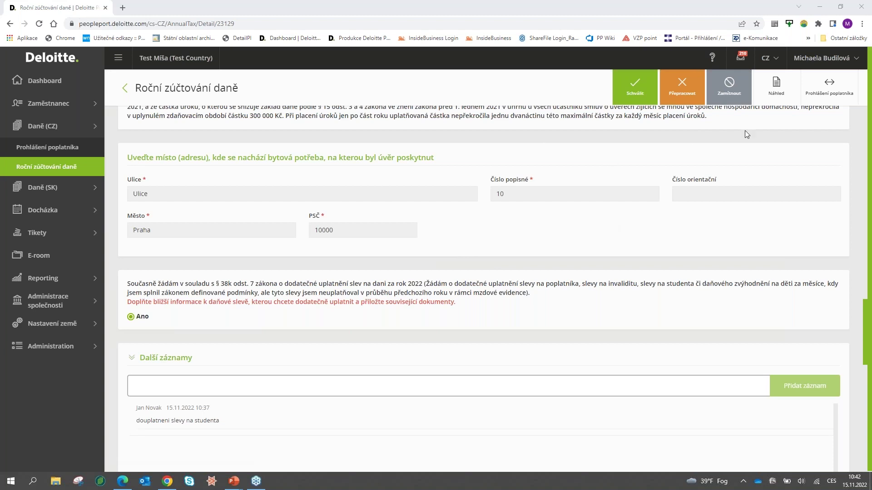
# Open the employee's linked Prohlášení poplatníka for 2022 and review the personal data and residency and discount answers
pyautogui.click(833, 94)
pyautogui.click(492, 303)
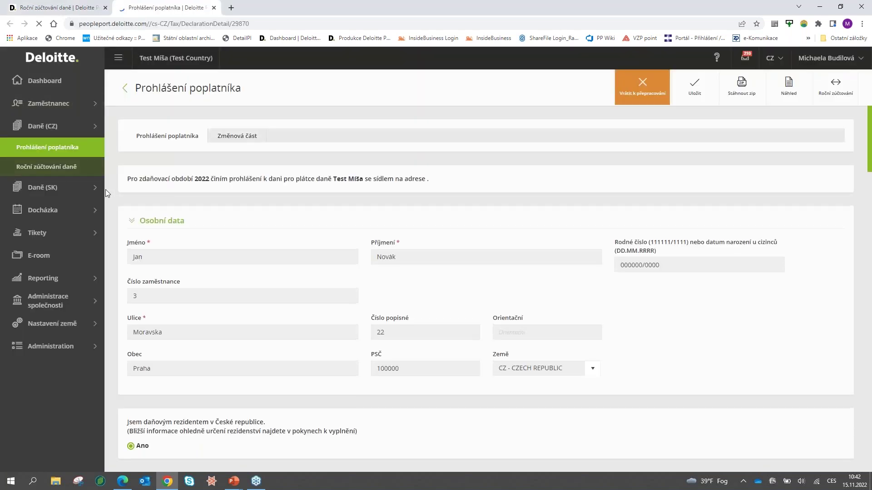
pyautogui.moveTo(184, 181); pyautogui.dragTo(220, 181)
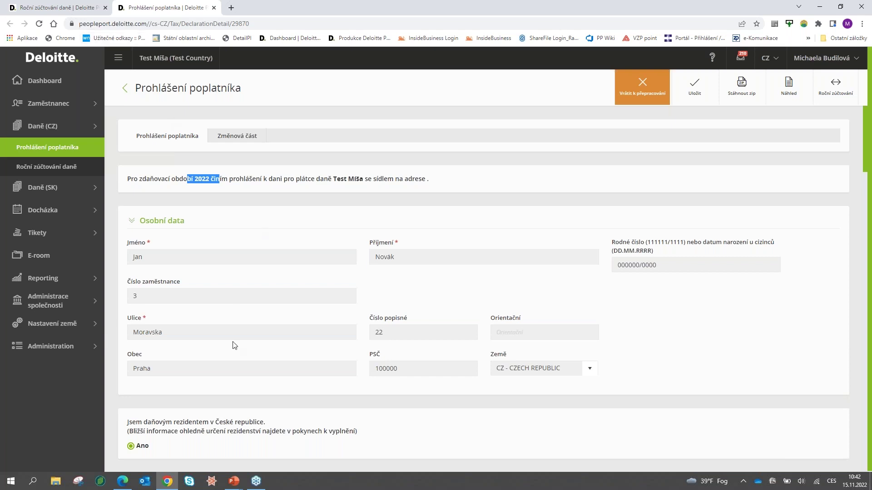
pyautogui.scroll(-3, 300, 279)
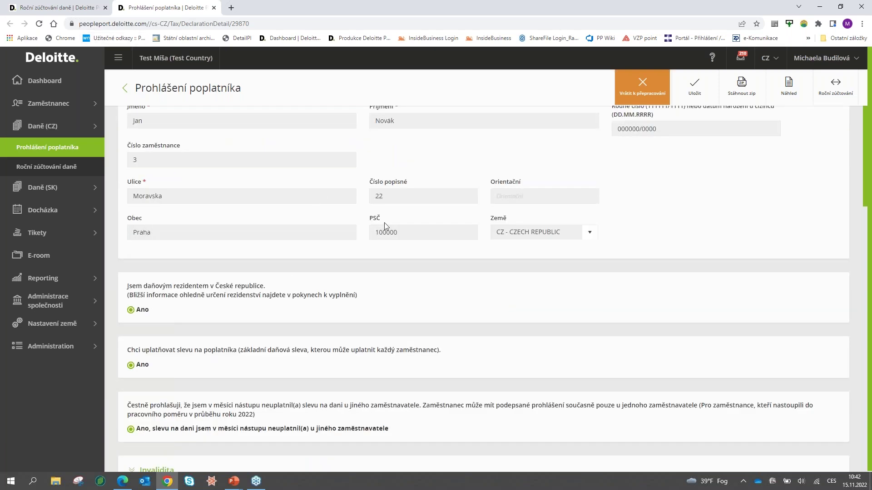
# Return to the Roční zúčtování daně request, generate its form preview and review the tax discounts and non-taxable amounts
pyautogui.click(64, 3)
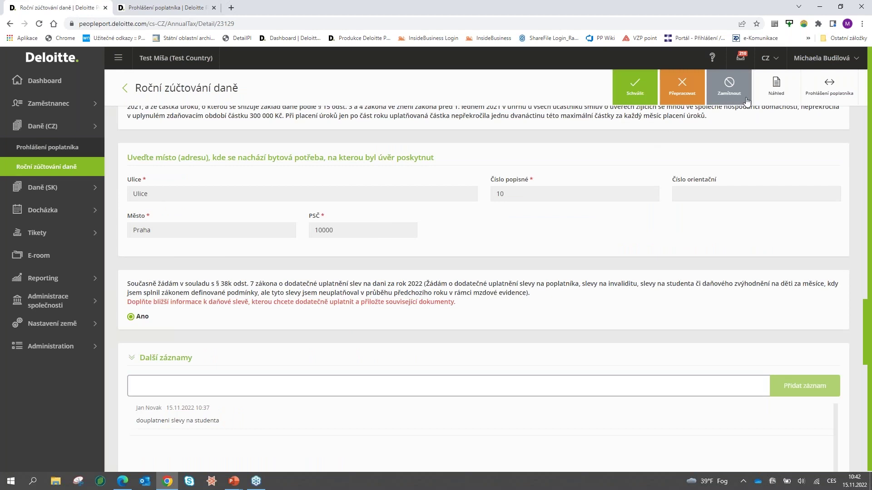
pyautogui.click(772, 88)
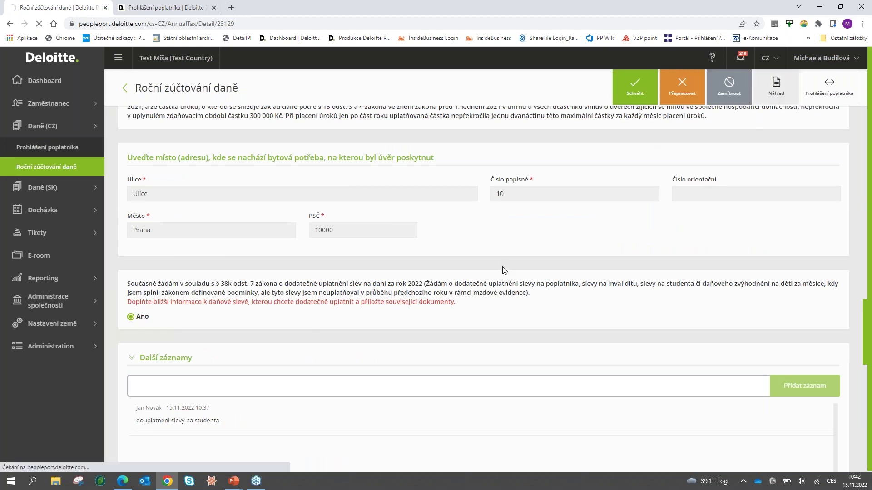
pyautogui.scroll(-5, 461, 246)
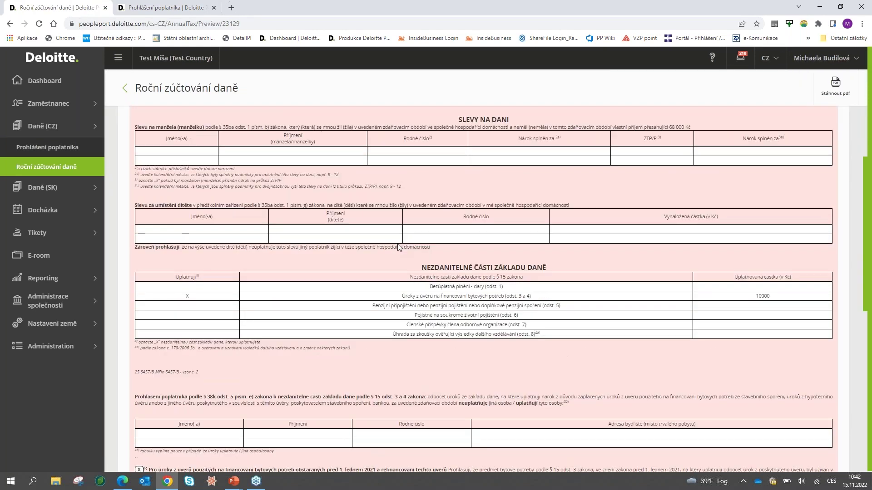
pyautogui.scroll(5, 399, 247)
# Reopen the employee's pending 2022 settlement request from the Roční zúčtování daně overview and approve it
pyautogui.click(39, 168)
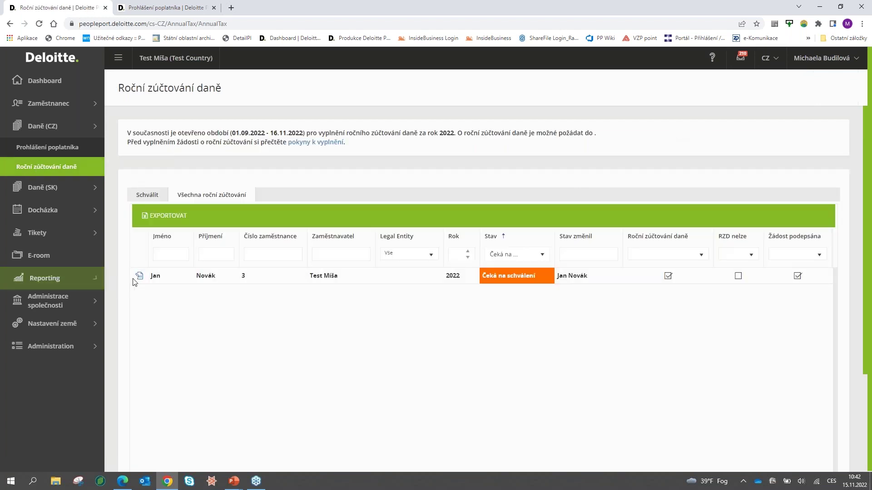
pyautogui.click(139, 276)
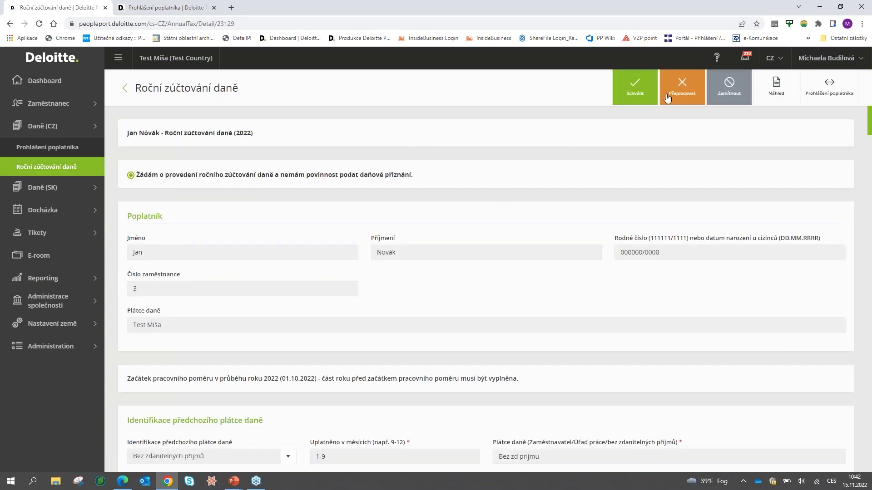
pyautogui.click(635, 87)
pyautogui.click(500, 308)
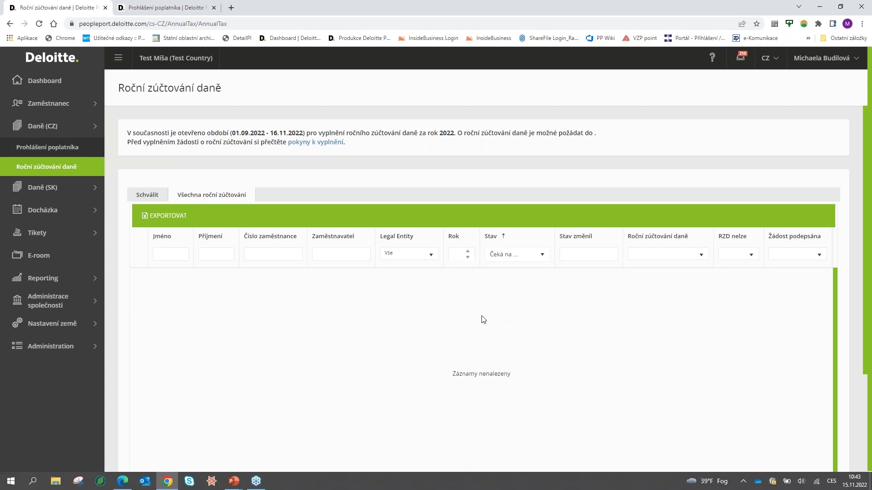
# View the report types available under Reporting and switch to the PowerPoint slide show RZD elektronicky_11_2022.pptx
pyautogui.click(68, 278)
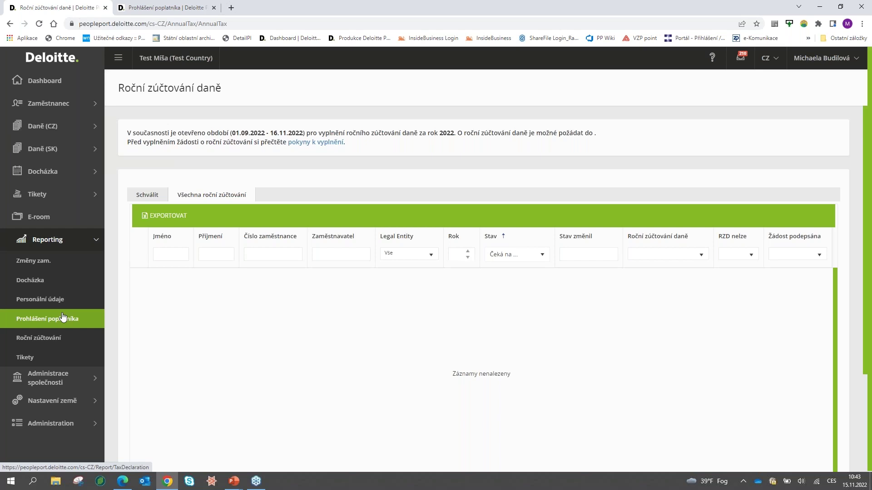
pyautogui.hotkey('alt', 'Tab')
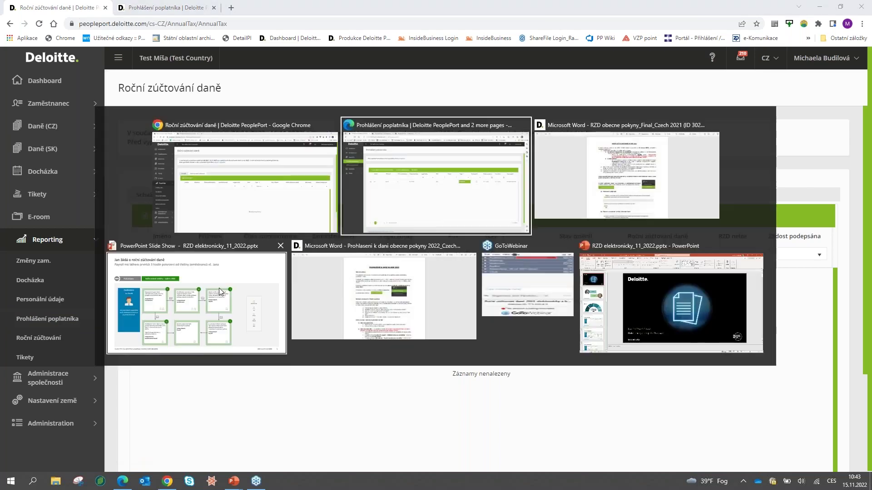
pyautogui.click(238, 292)
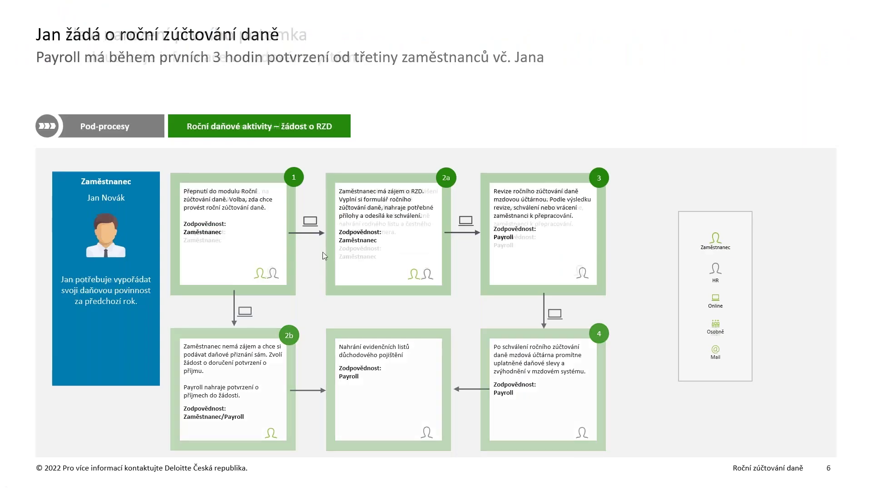